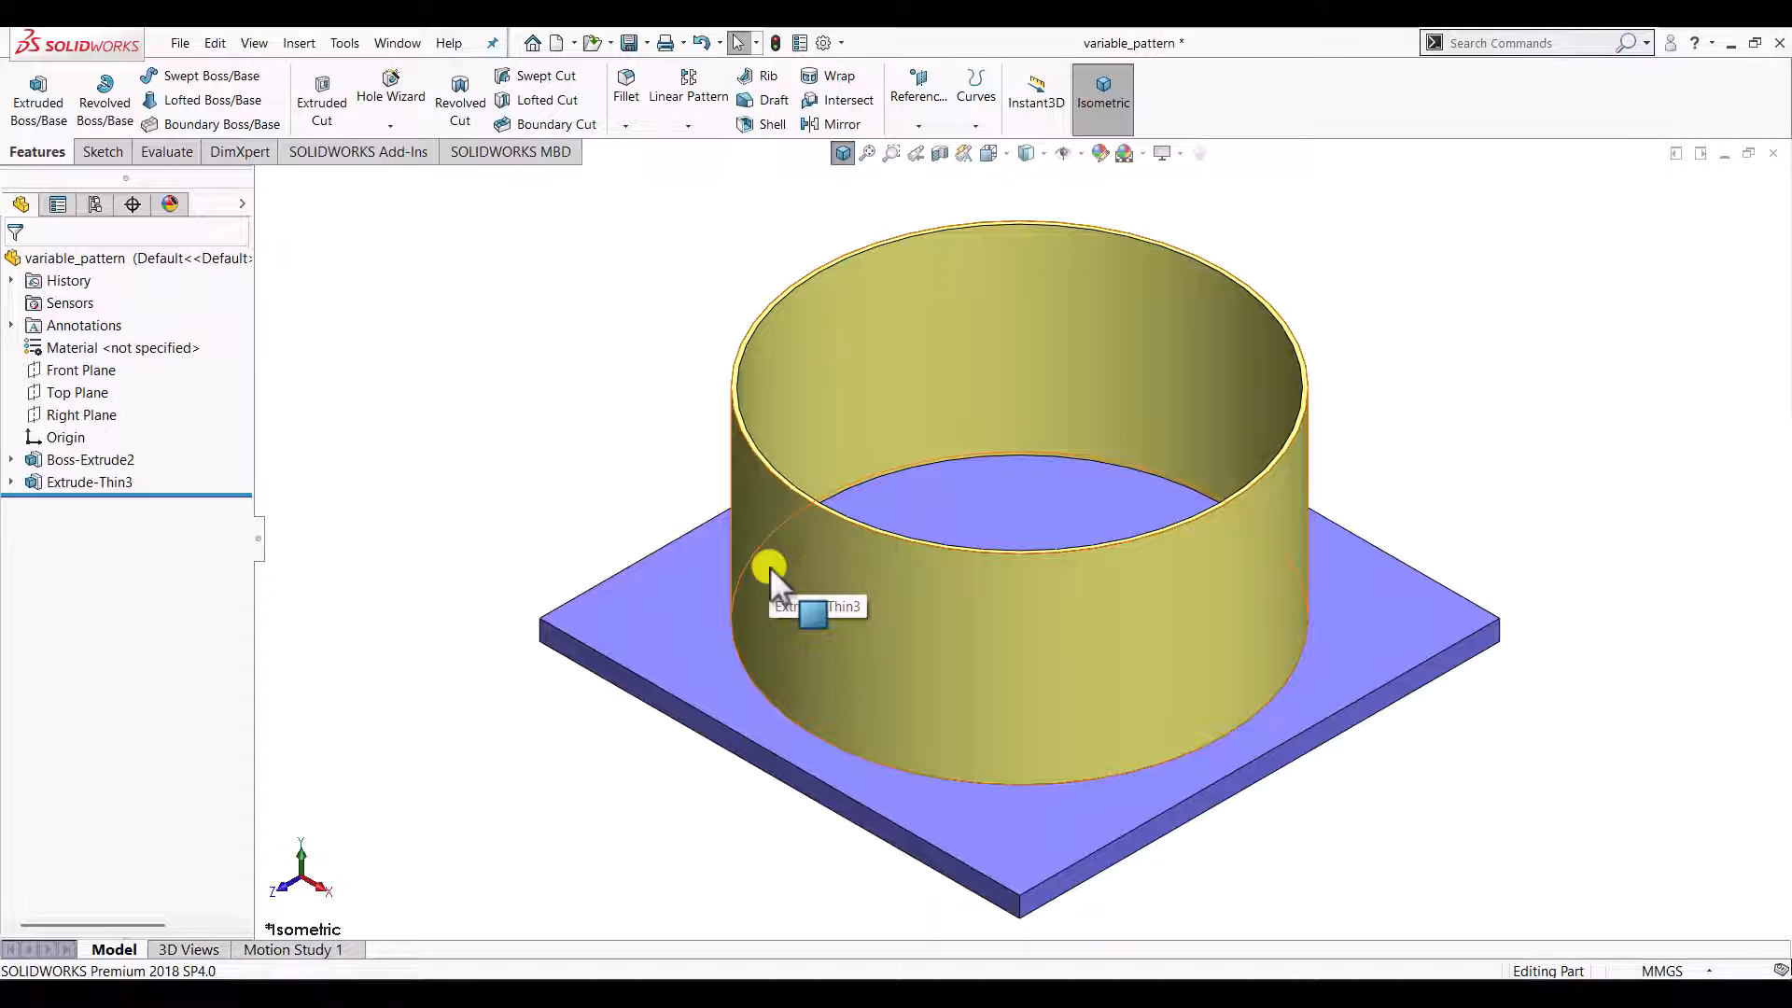
Start a Variable Pattern of the thin-walled cylinder extrusion and create its pattern table
{"action": "left_click", "coordinate": [549, 380]}
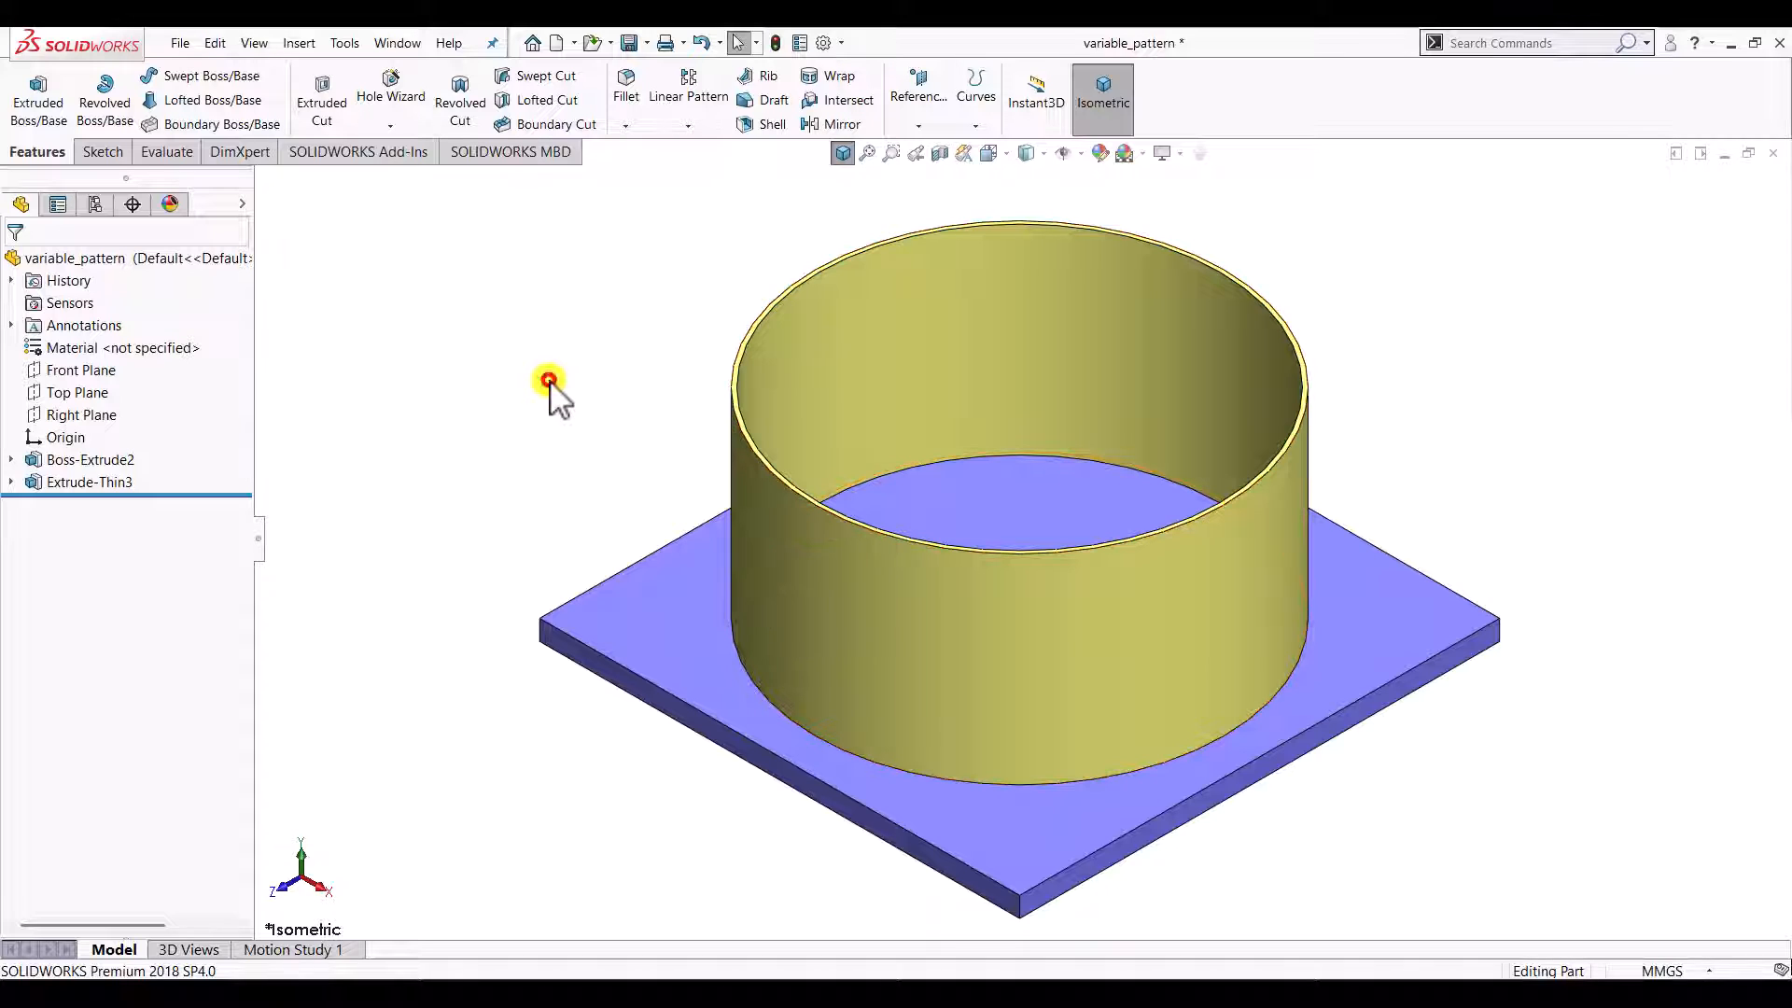
{"action": "left_click", "coordinate": [695, 127]}
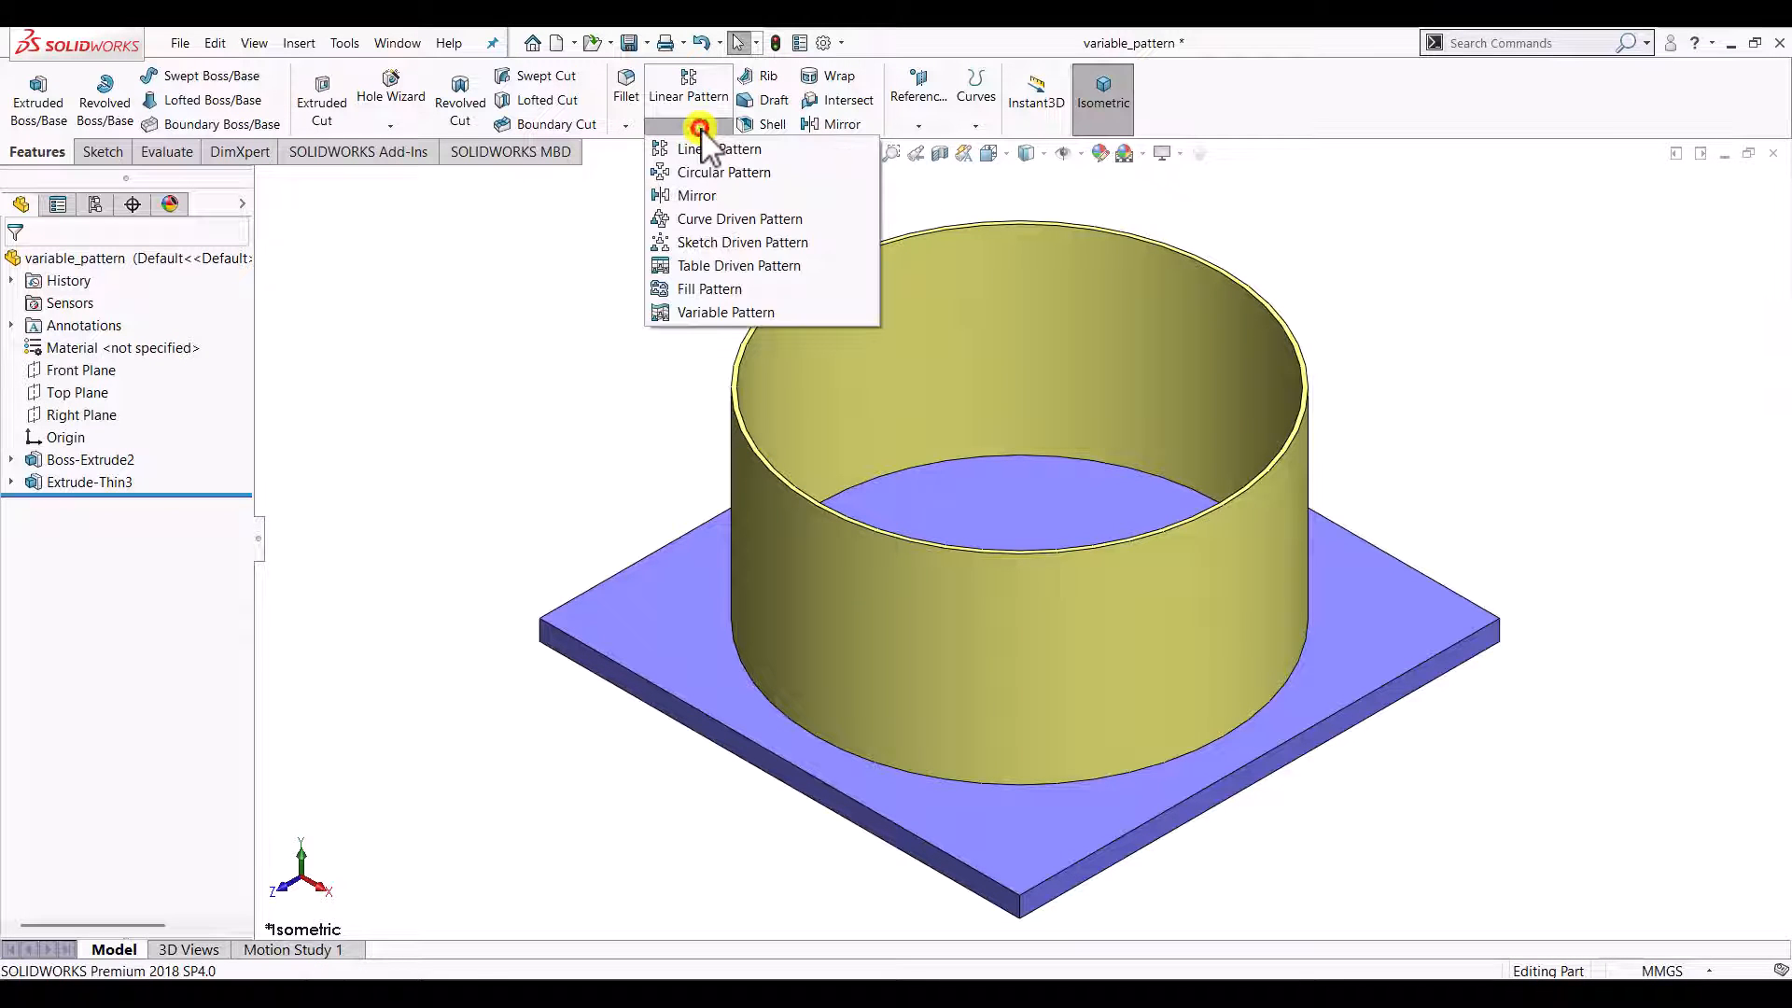
{"action": "left_click", "coordinate": [719, 314]}
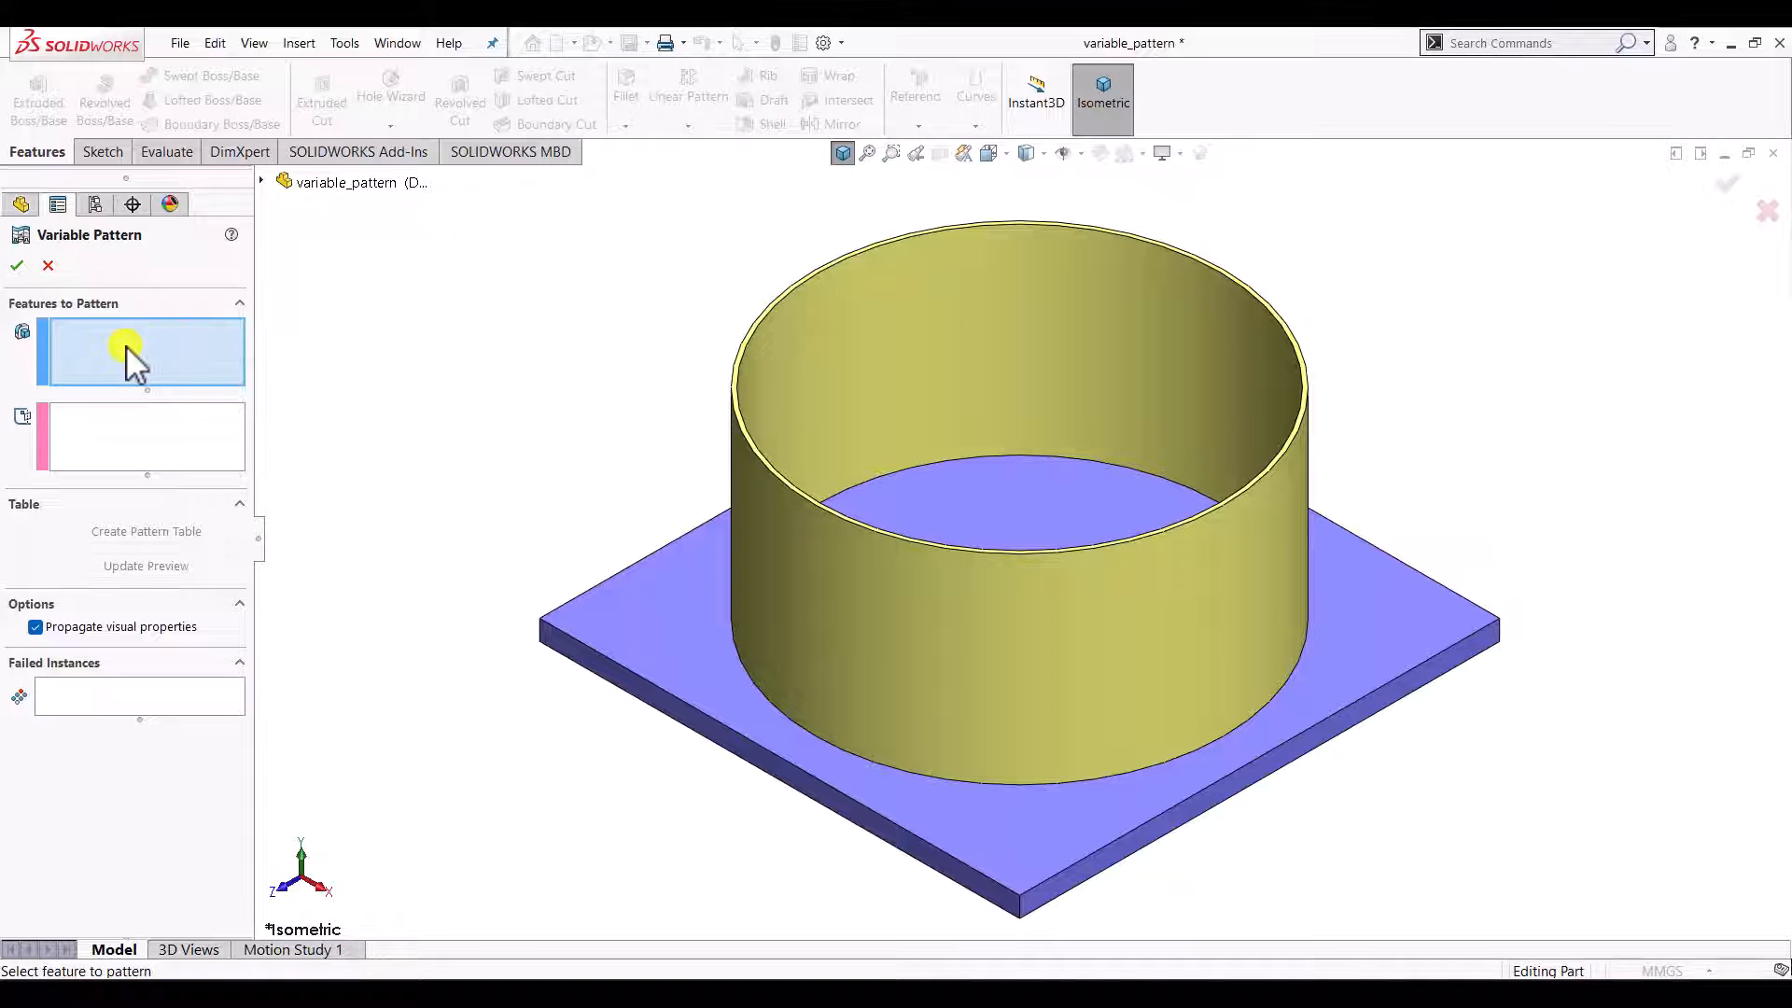
{"action": "left_click", "coordinate": [787, 534]}
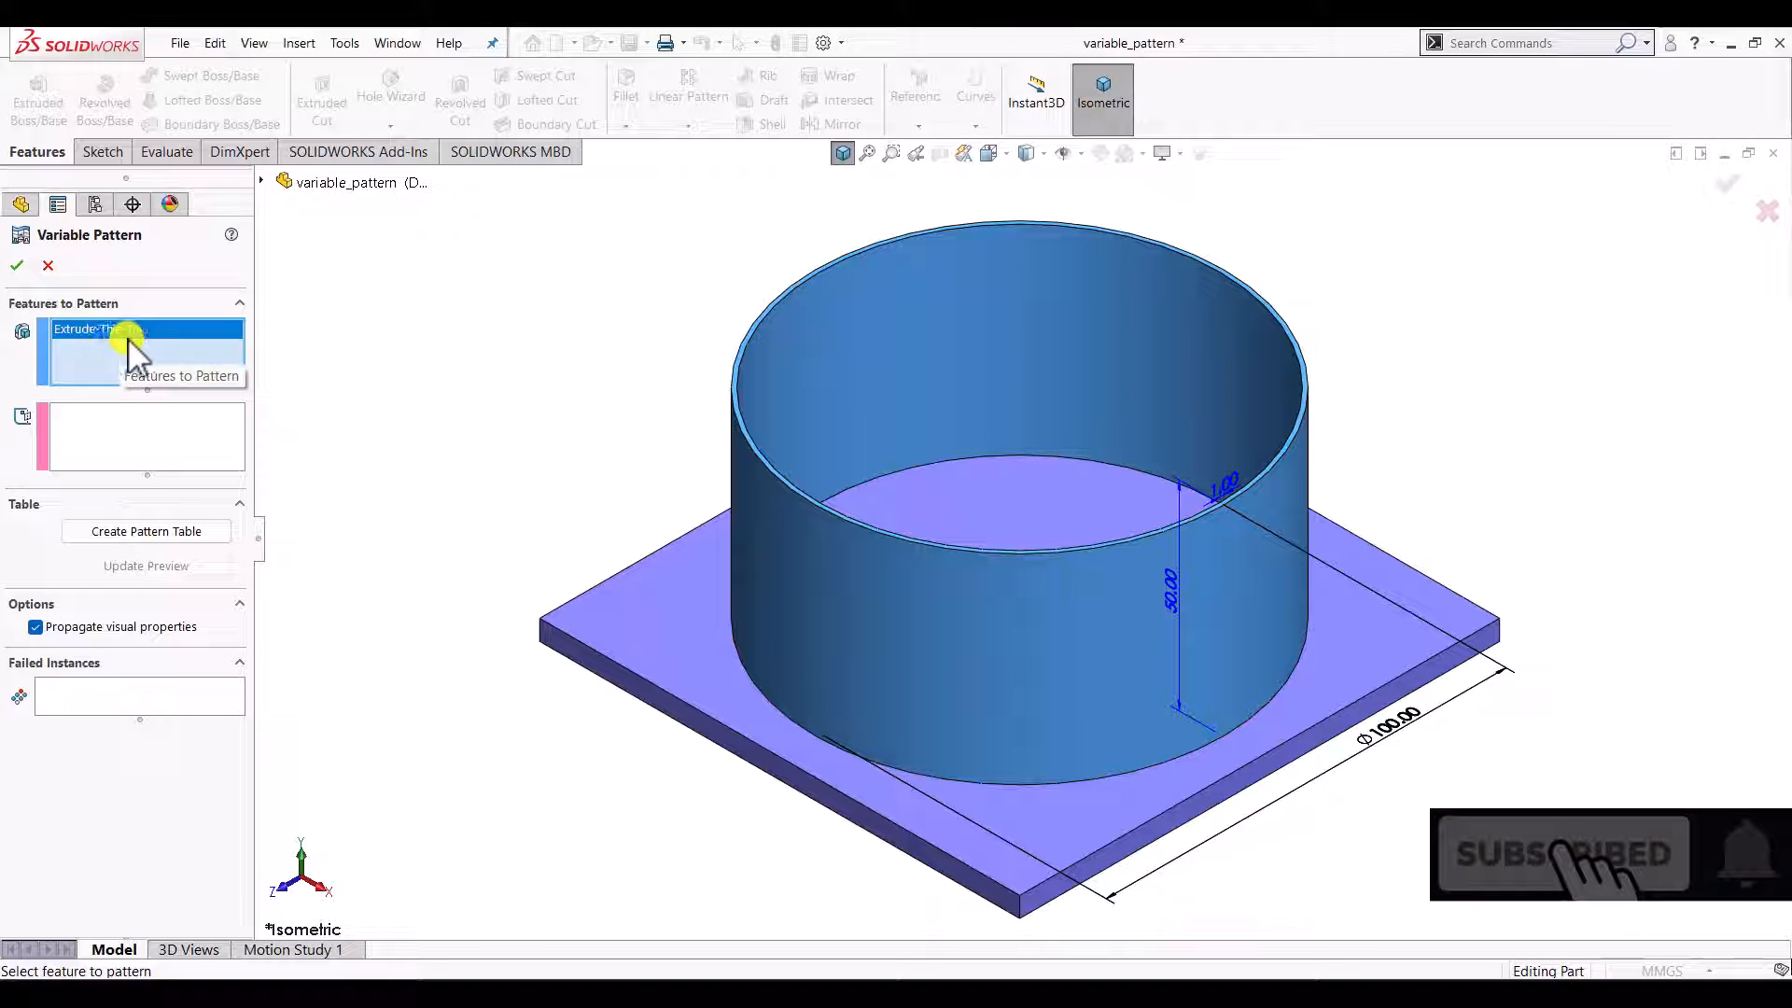
{"action": "left_click", "coordinate": [140, 534]}
{"action": "left_click_drag", "start_coordinate": [527, 228], "coordinate": [467, 238]}
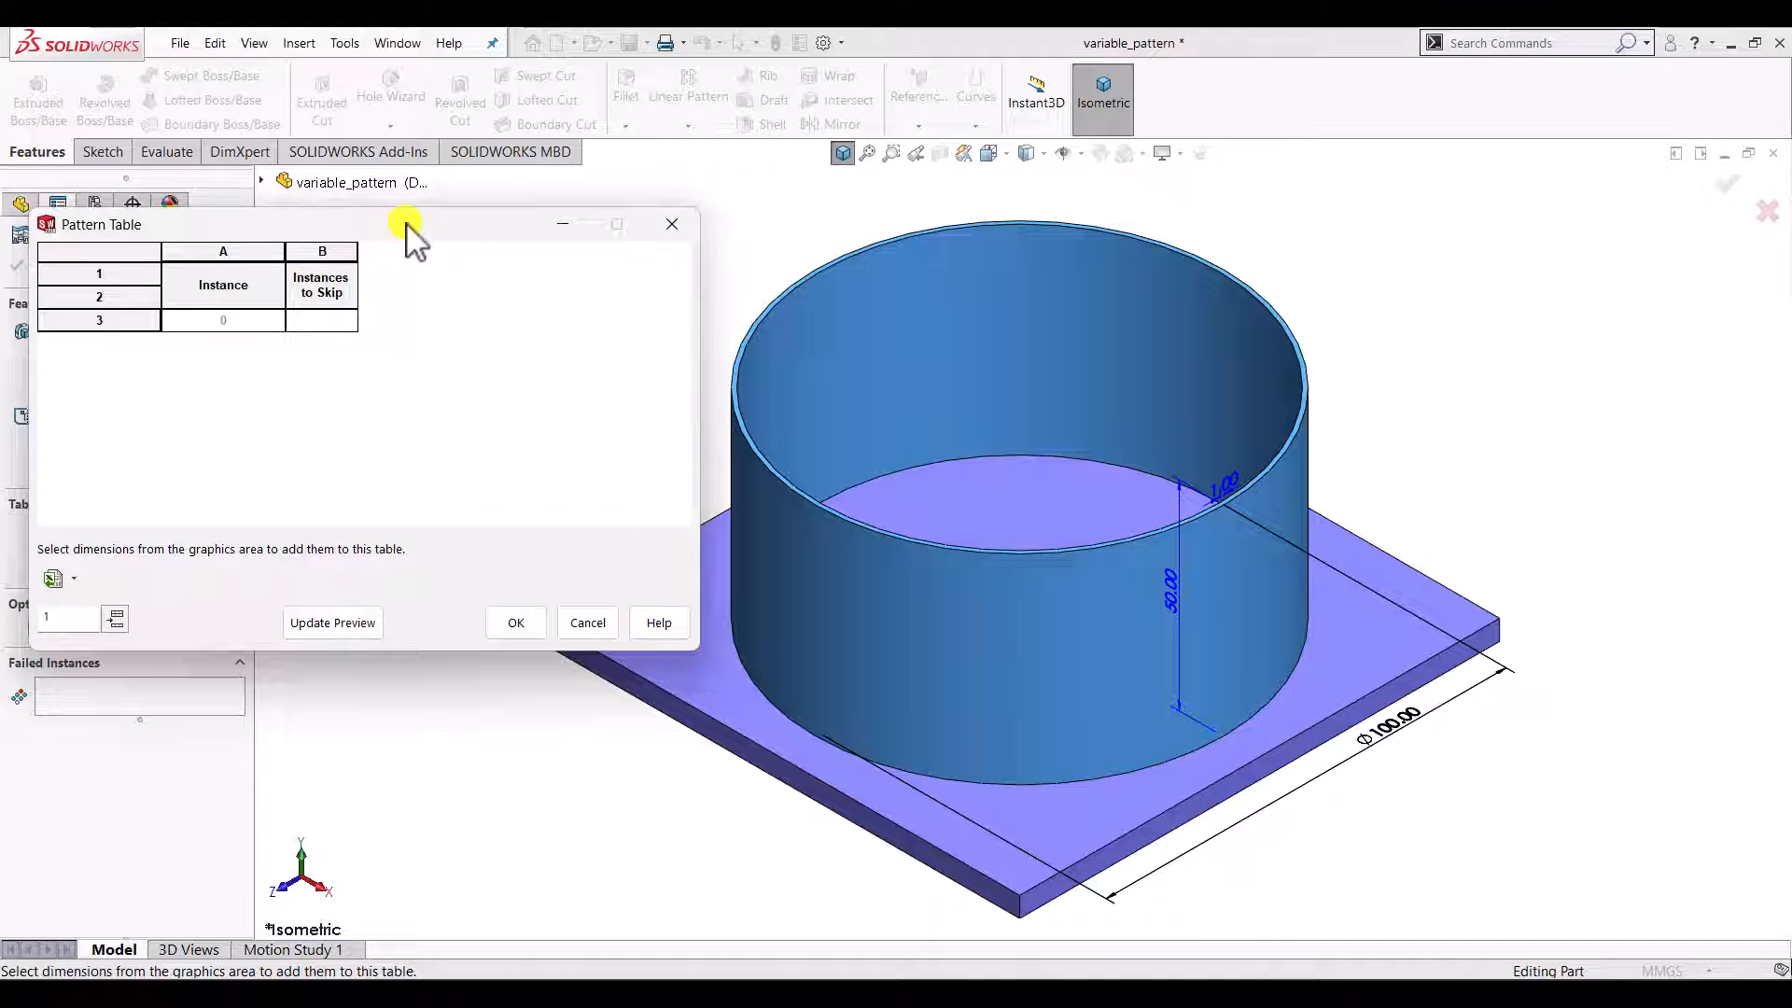
Add five instances to the pattern table and include the cylinder's diameter dimension as a table column
{"action": "double_click", "coordinate": [70, 615]}
{"action": "key", "text": "Return"}
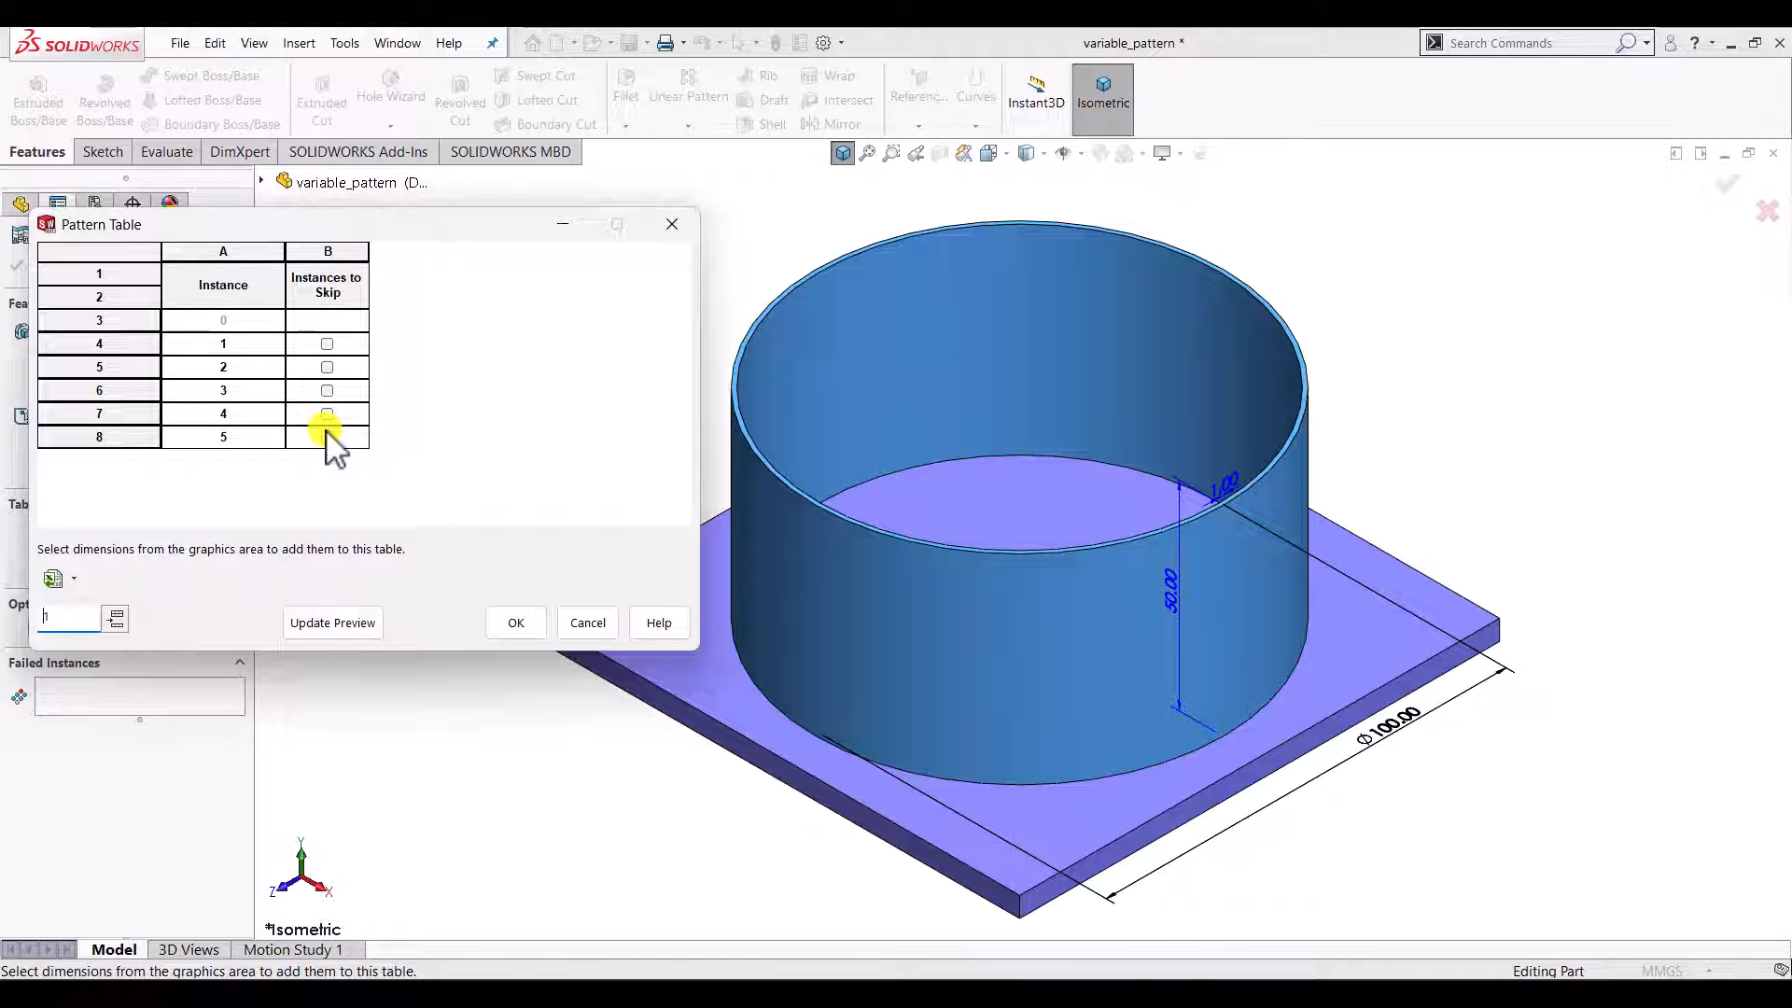
{"action": "left_click", "coordinate": [75, 614]}
{"action": "left_click", "coordinate": [1396, 728]}
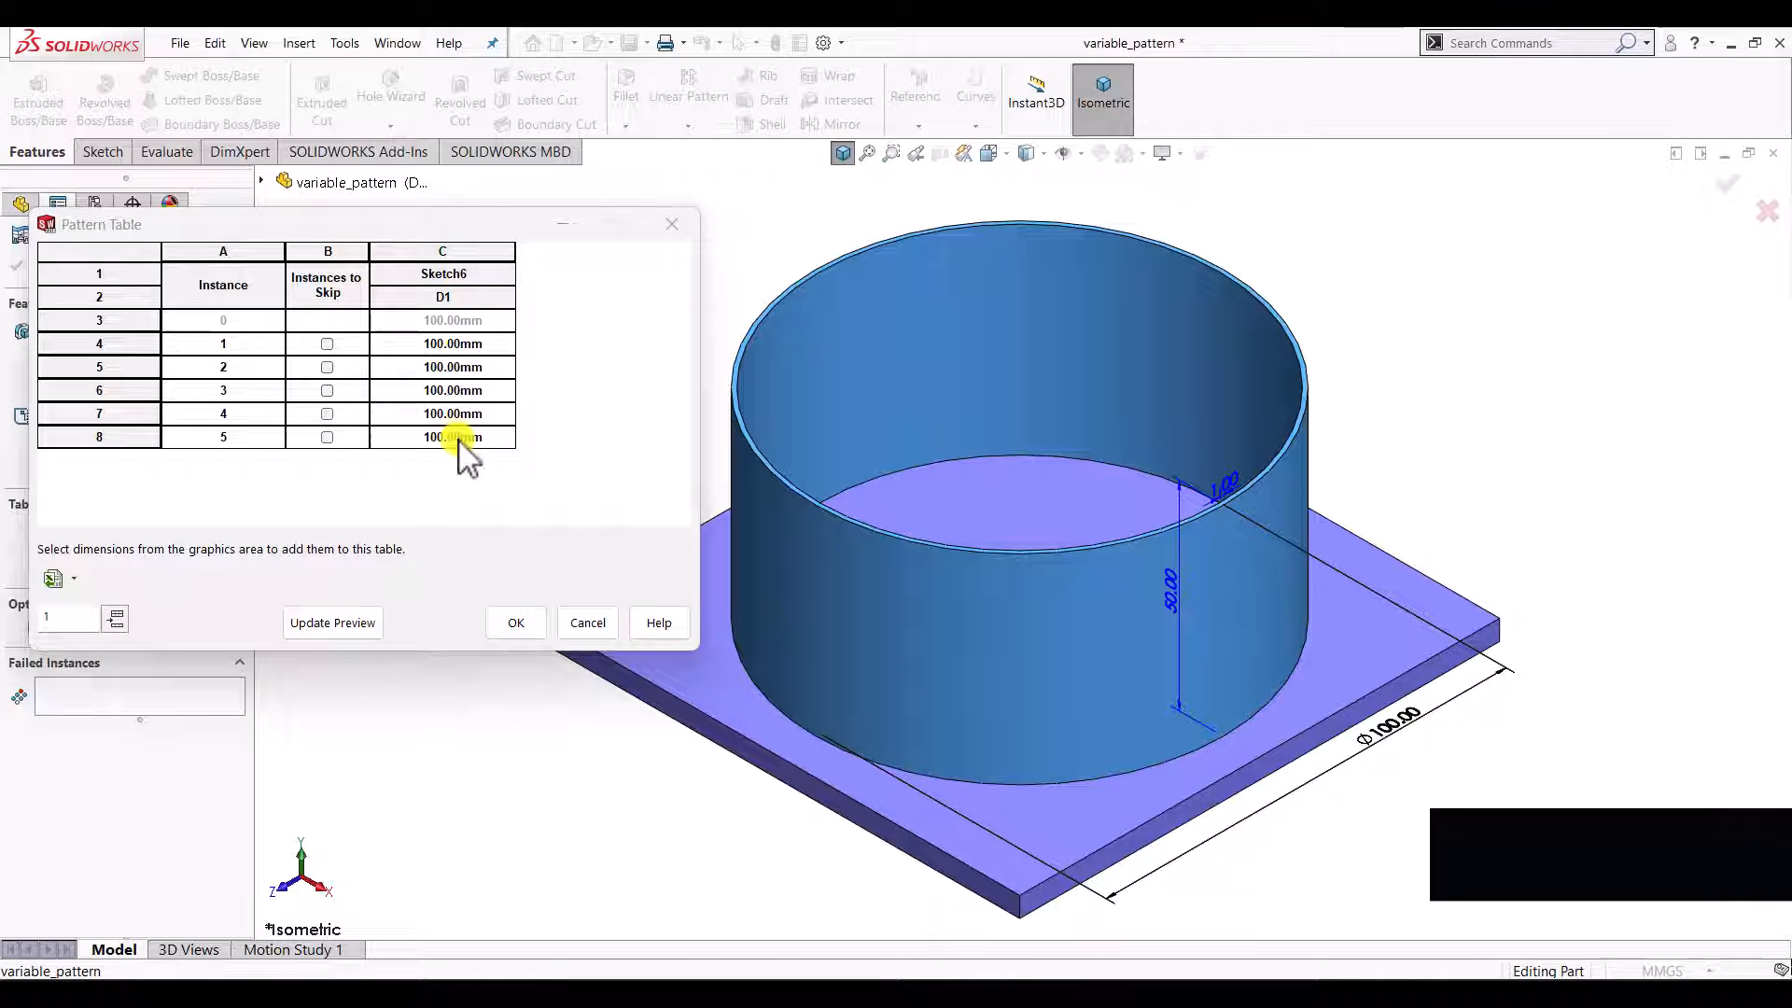
Set the cylinder diameter to 80 mm for instance 1 and 60 mm for instance 2
{"action": "left_click", "coordinate": [474, 345]}
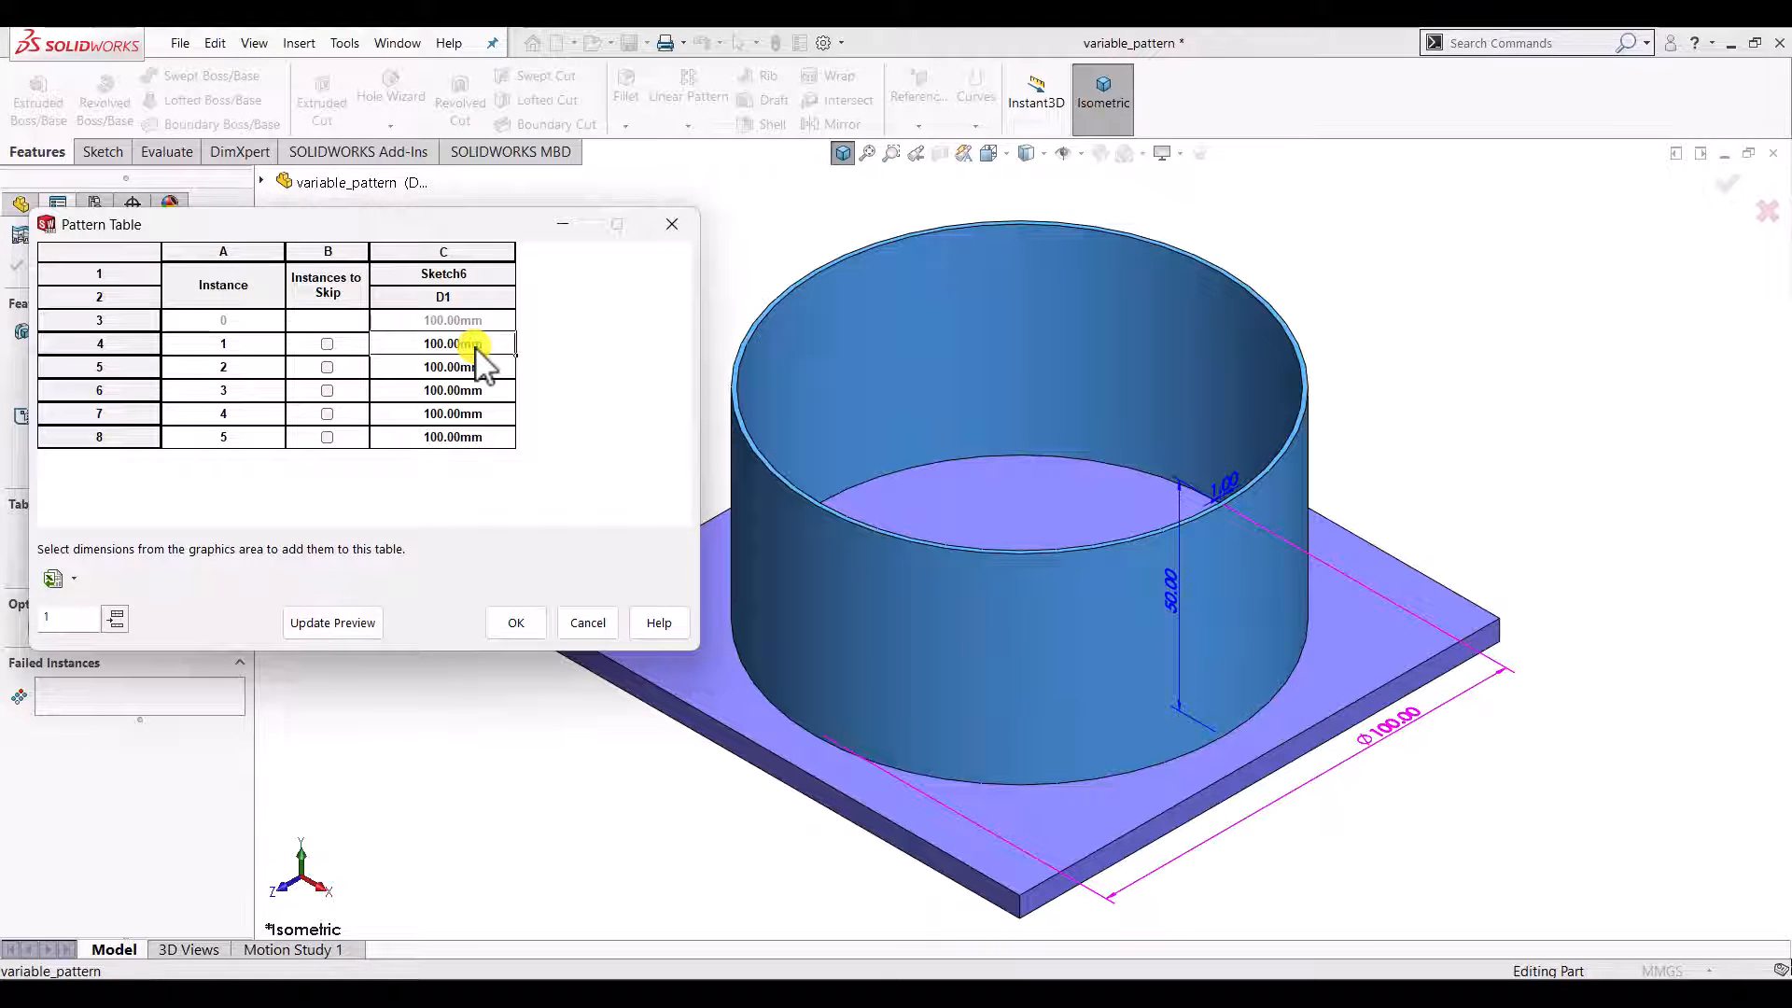
{"action": "double_click", "coordinate": [474, 346]}
{"action": "type", "text": "80"}
{"action": "key", "text": "Return"}
{"action": "double_click", "coordinate": [474, 367]}
{"action": "type", "text": "60"}
{"action": "key", "text": "Return"}
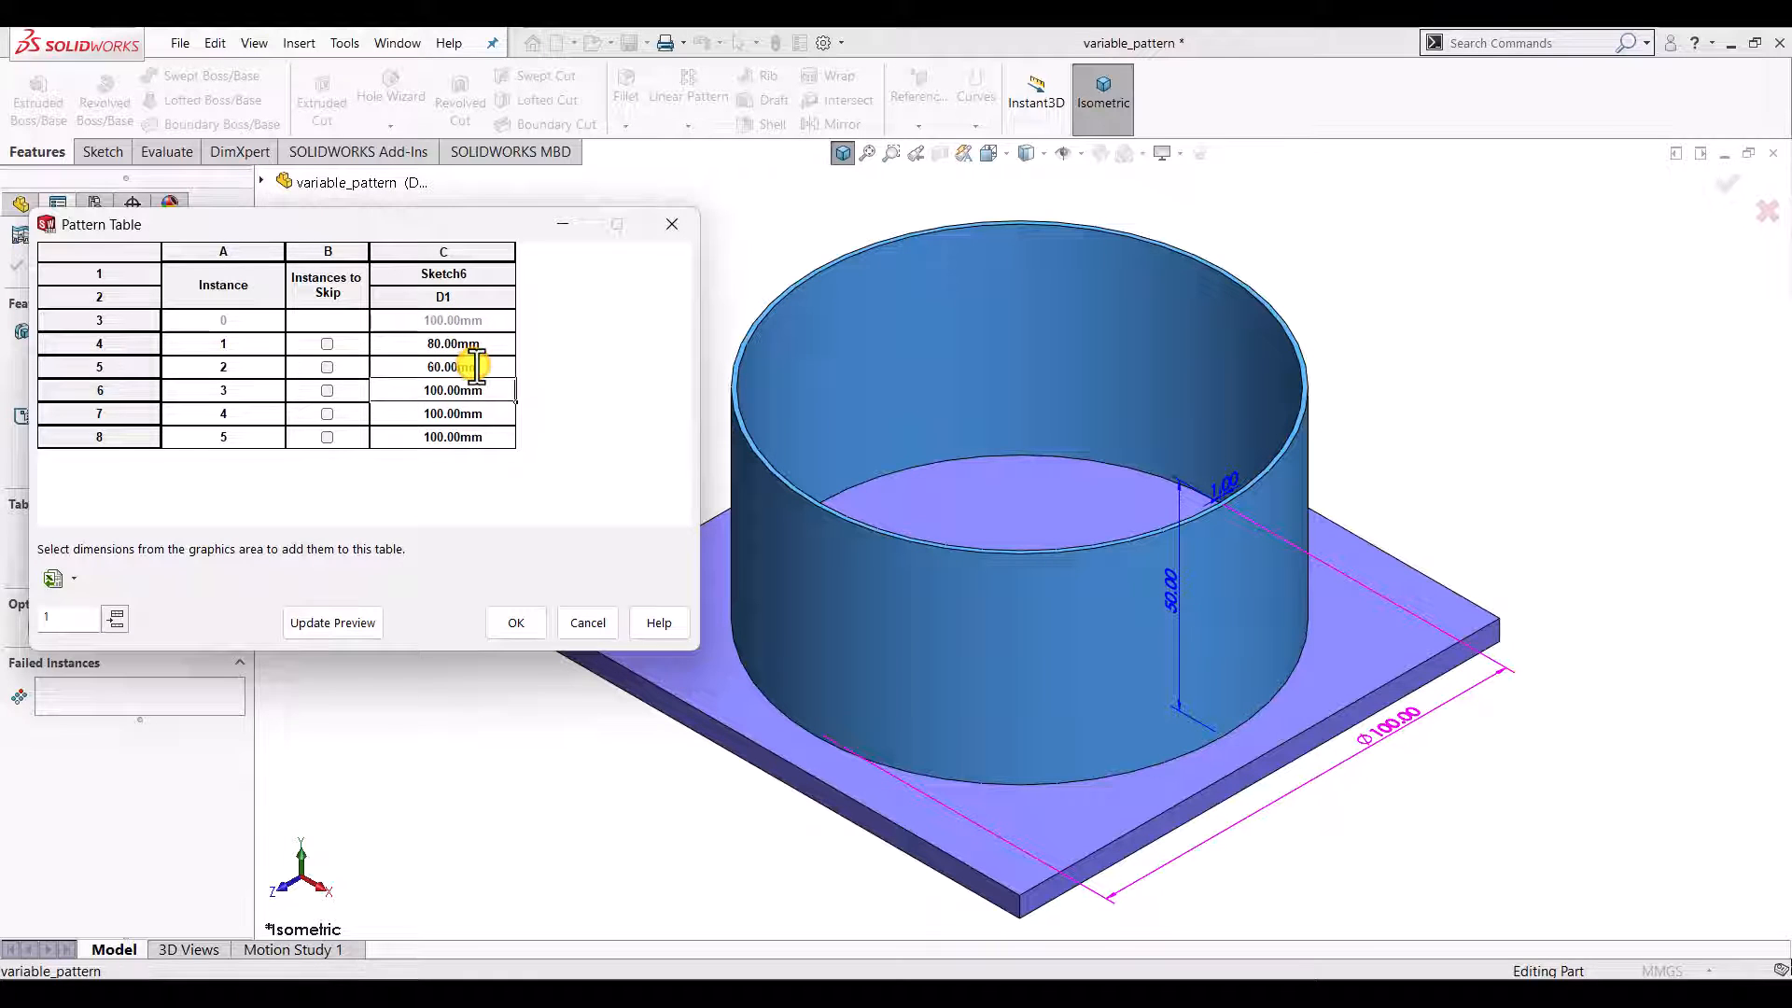
Set the diameters of instances 3, 4 and 5 to 40, 20 and 10 mm and update the preview
{"action": "double_click", "coordinate": [475, 389]}
{"action": "type", "text": "40"}
{"action": "key", "text": "Return"}
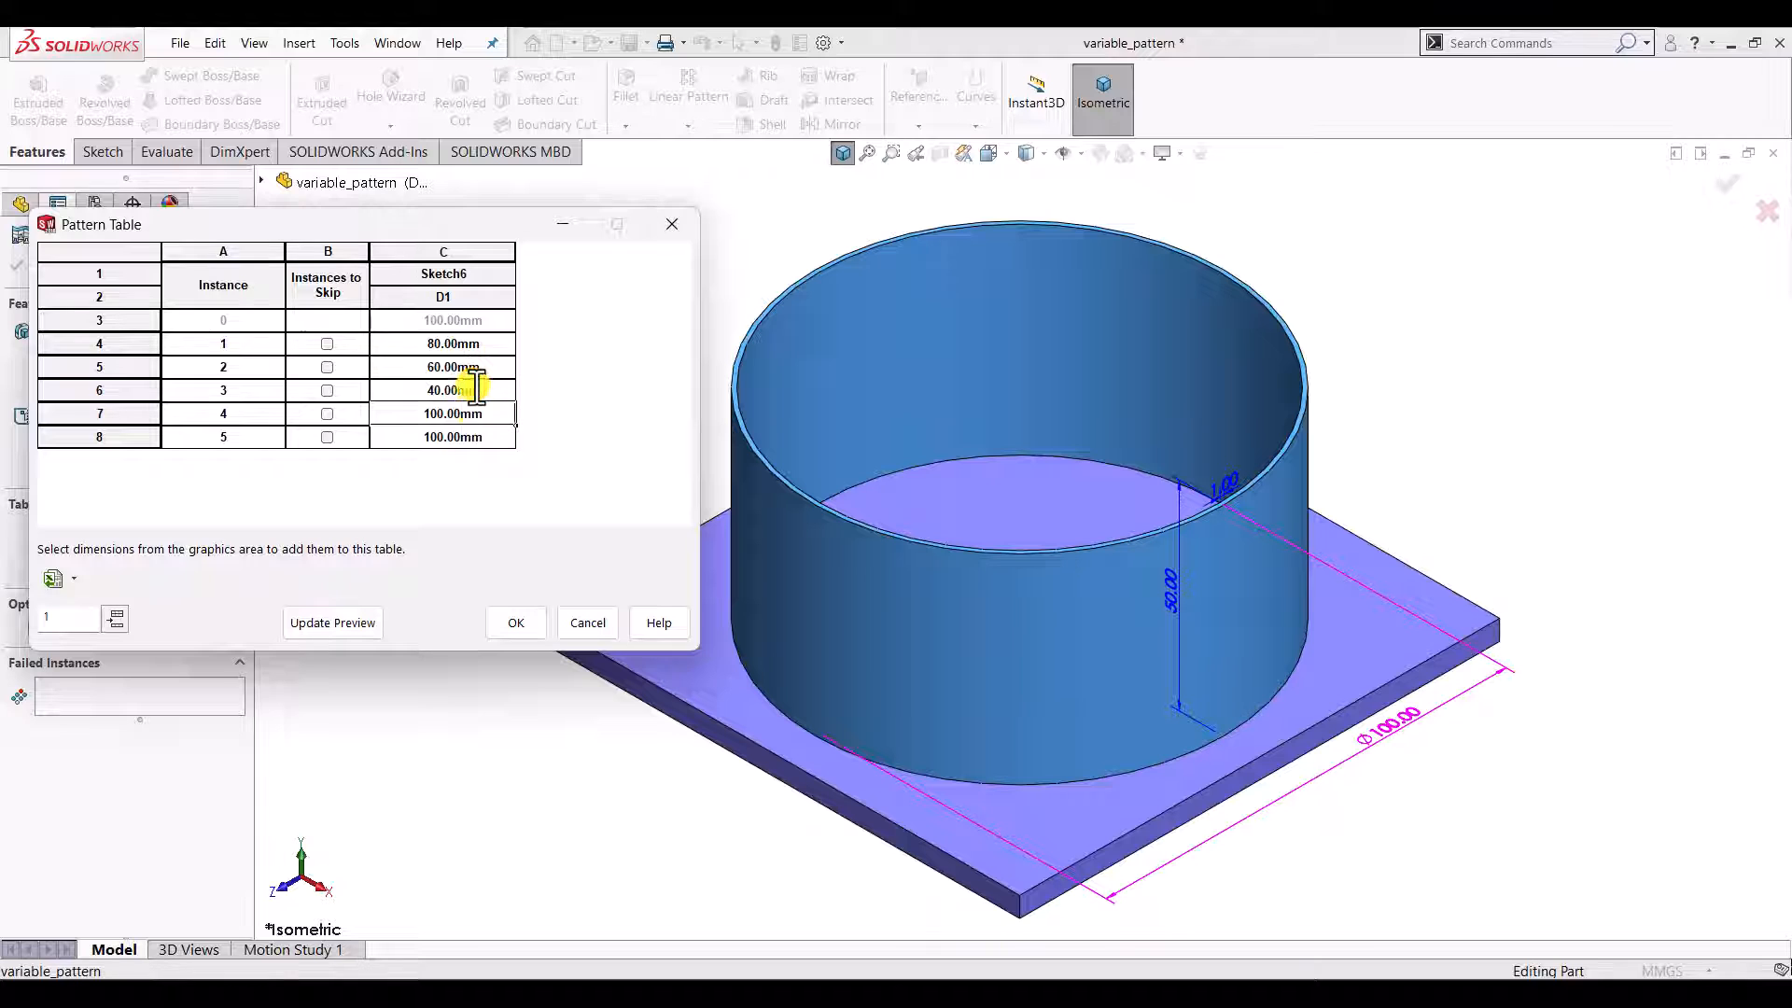
{"action": "double_click", "coordinate": [474, 413]}
{"action": "type", "text": "20"}
{"action": "key", "text": "Return"}
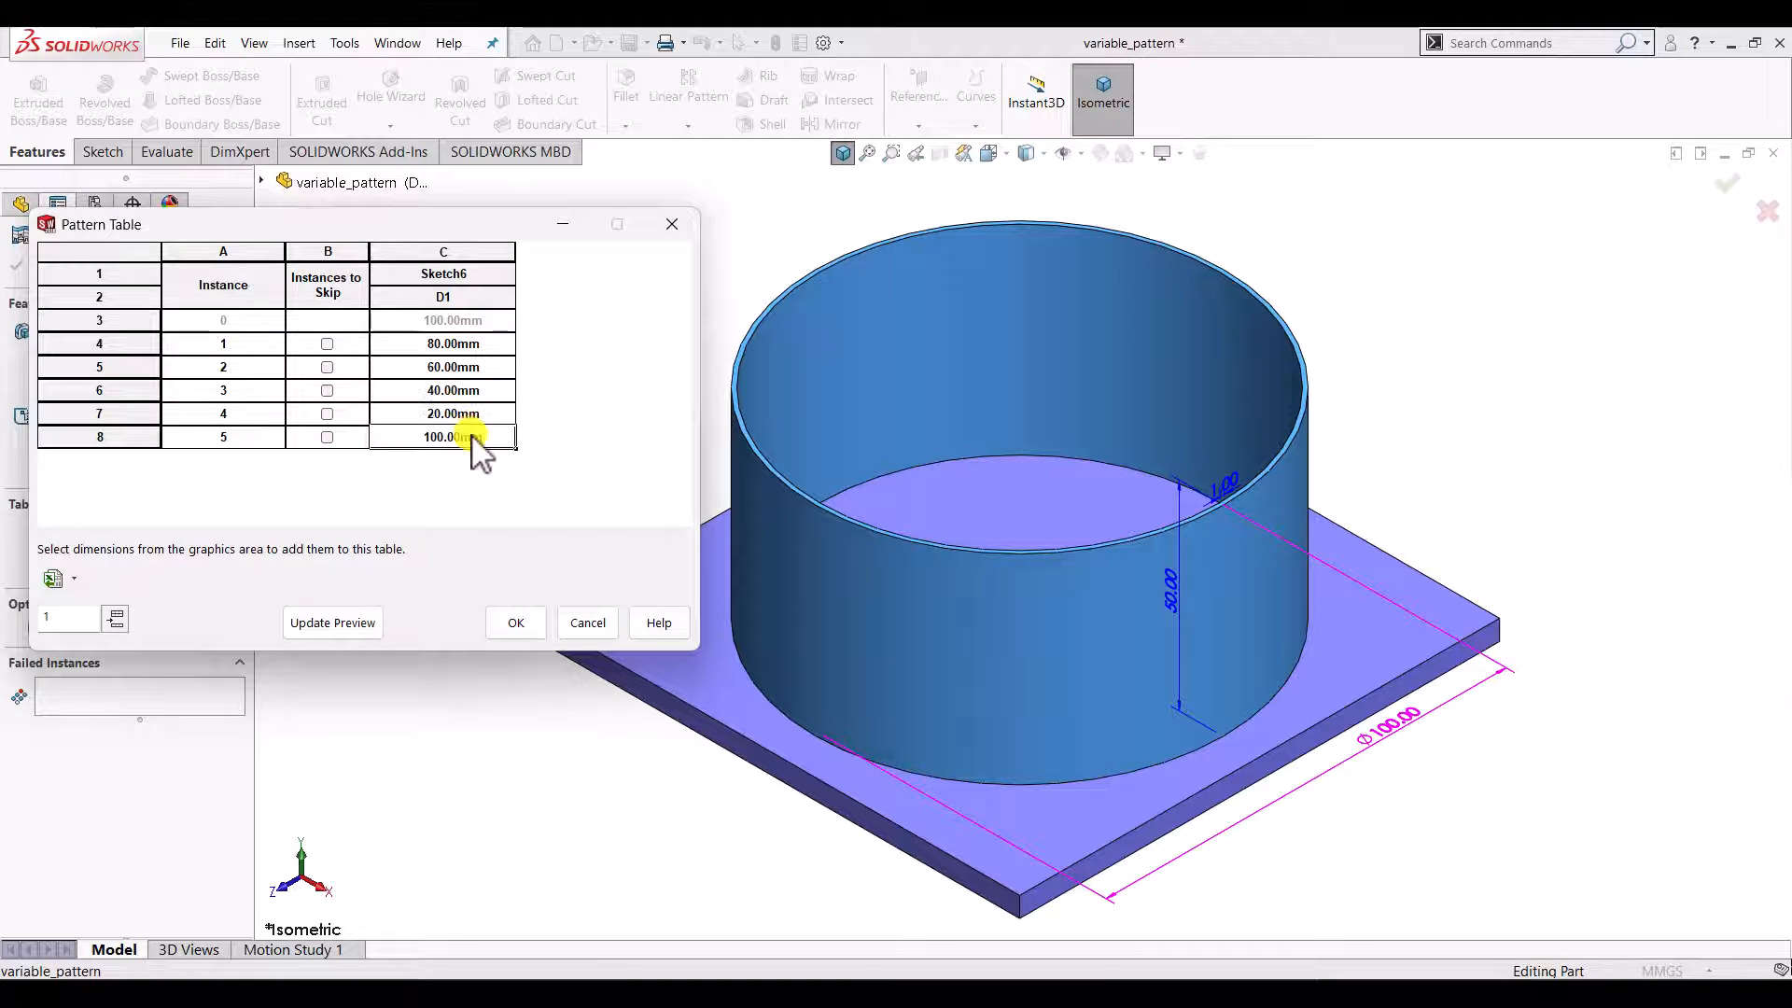
{"action": "double_click", "coordinate": [474, 436]}
{"action": "type", "text": "10"}
{"action": "key", "text": "Return"}
{"action": "left_click", "coordinate": [344, 618]}
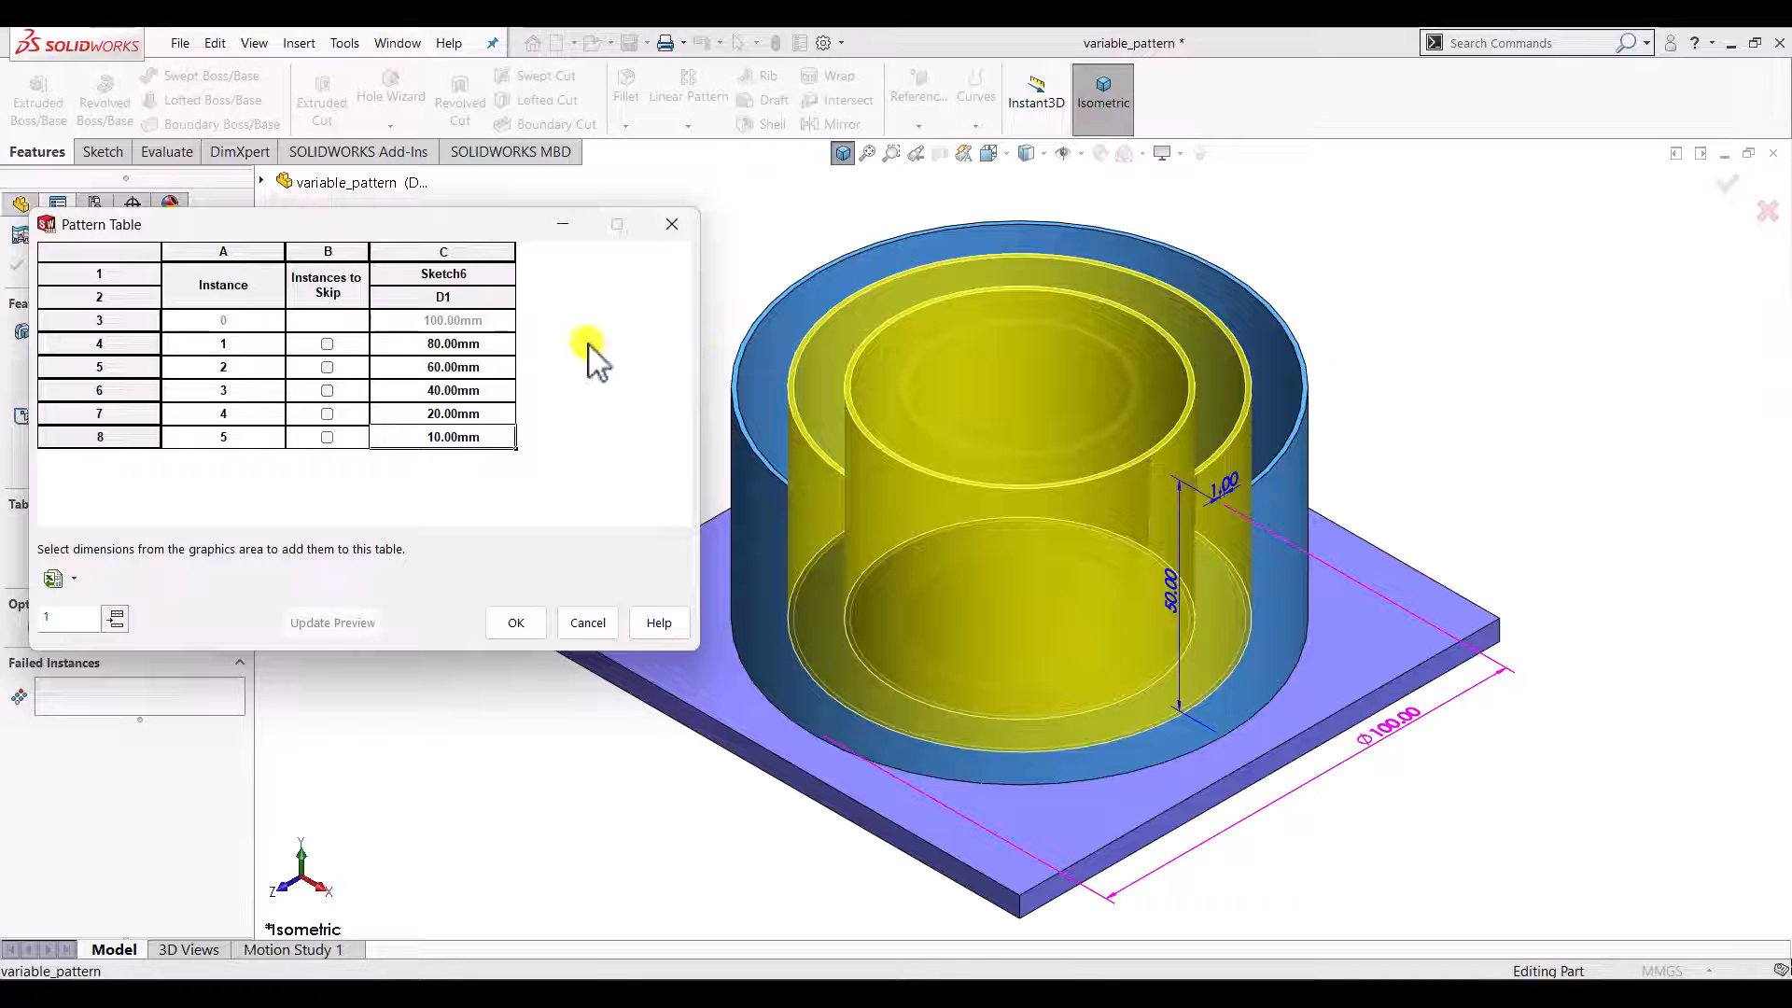
Preview the pattern with instance 2 skipped and include that instance again
{"action": "left_click", "coordinate": [327, 367]}
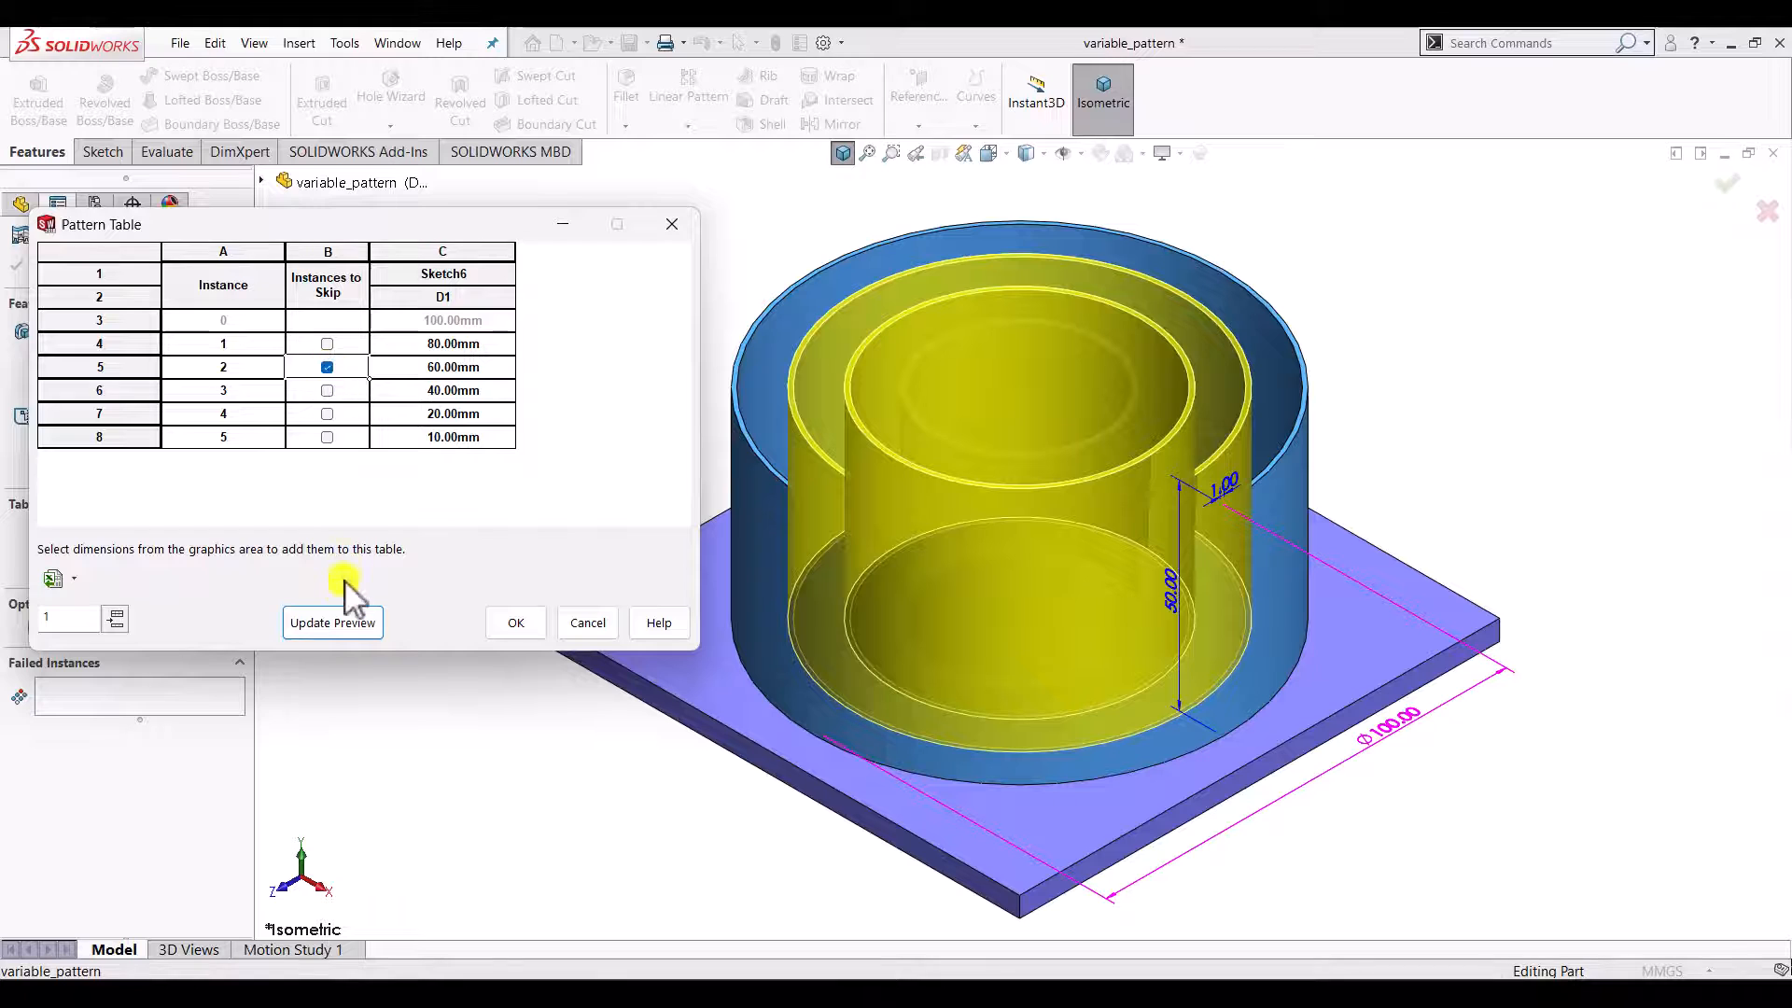
{"action": "left_click", "coordinate": [333, 630]}
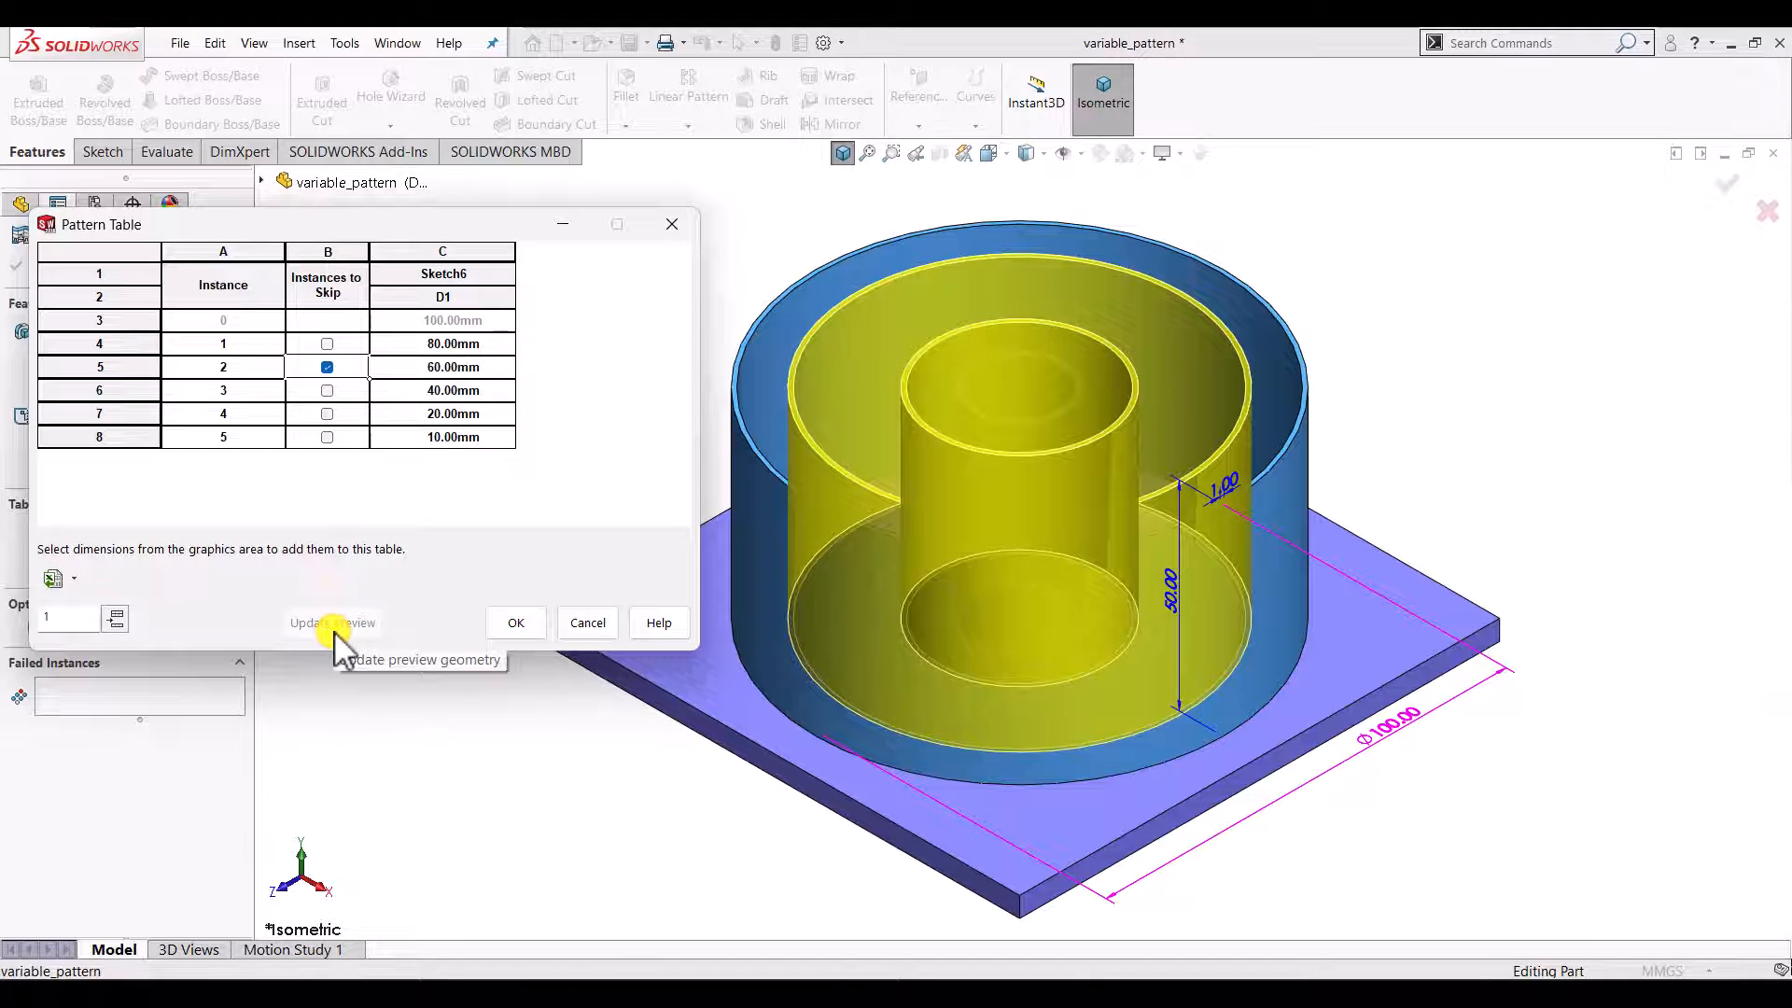
{"action": "left_click", "coordinate": [326, 367]}
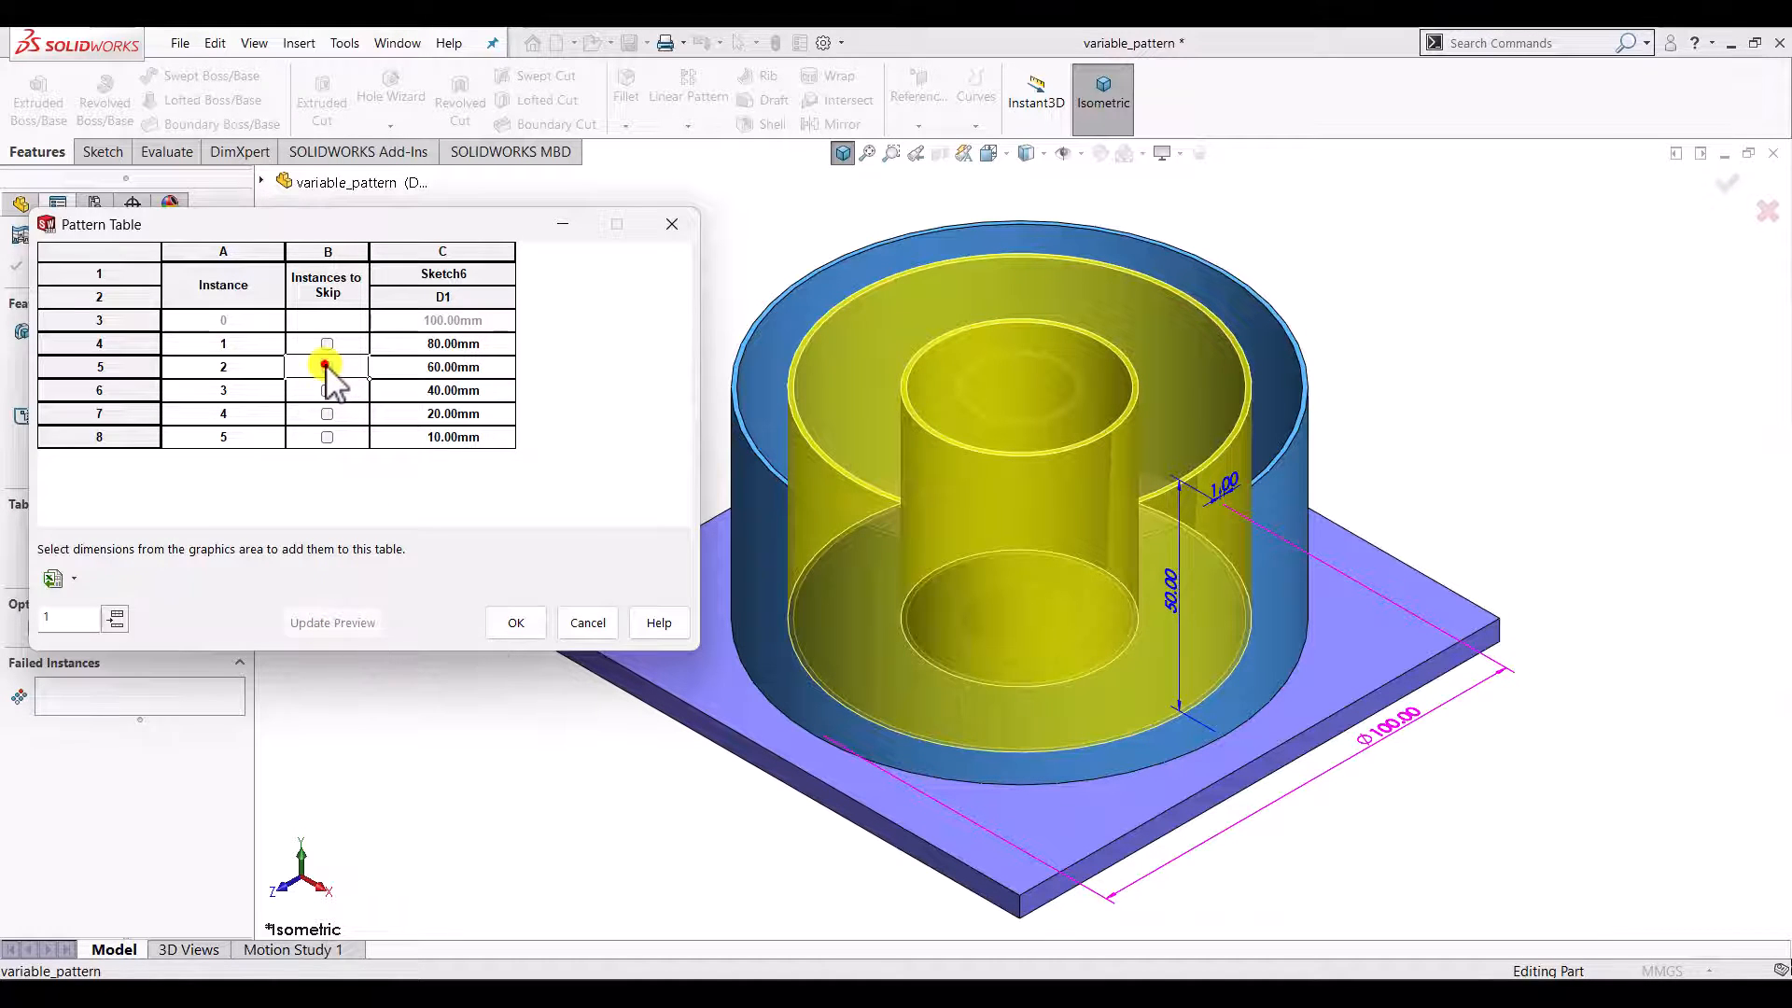
{"action": "left_click", "coordinate": [349, 623]}
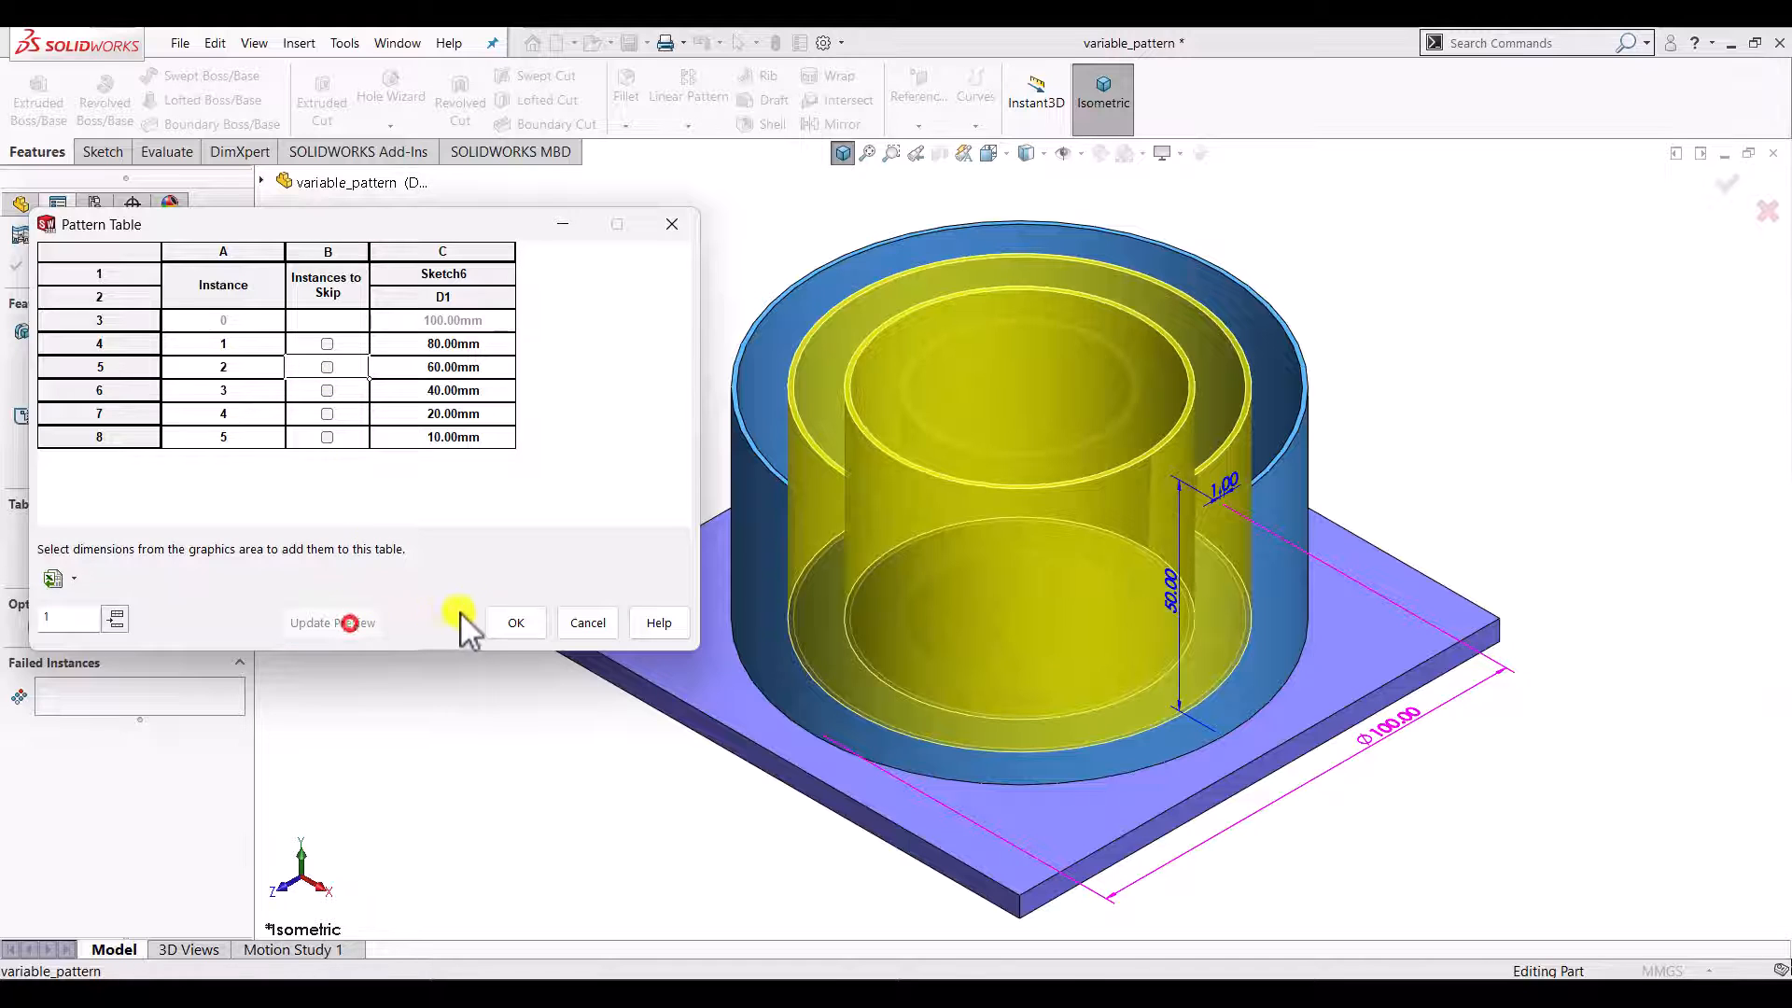
Accept the pattern table and complete the variable pattern of concentric cylinders
{"action": "left_click", "coordinate": [518, 621]}
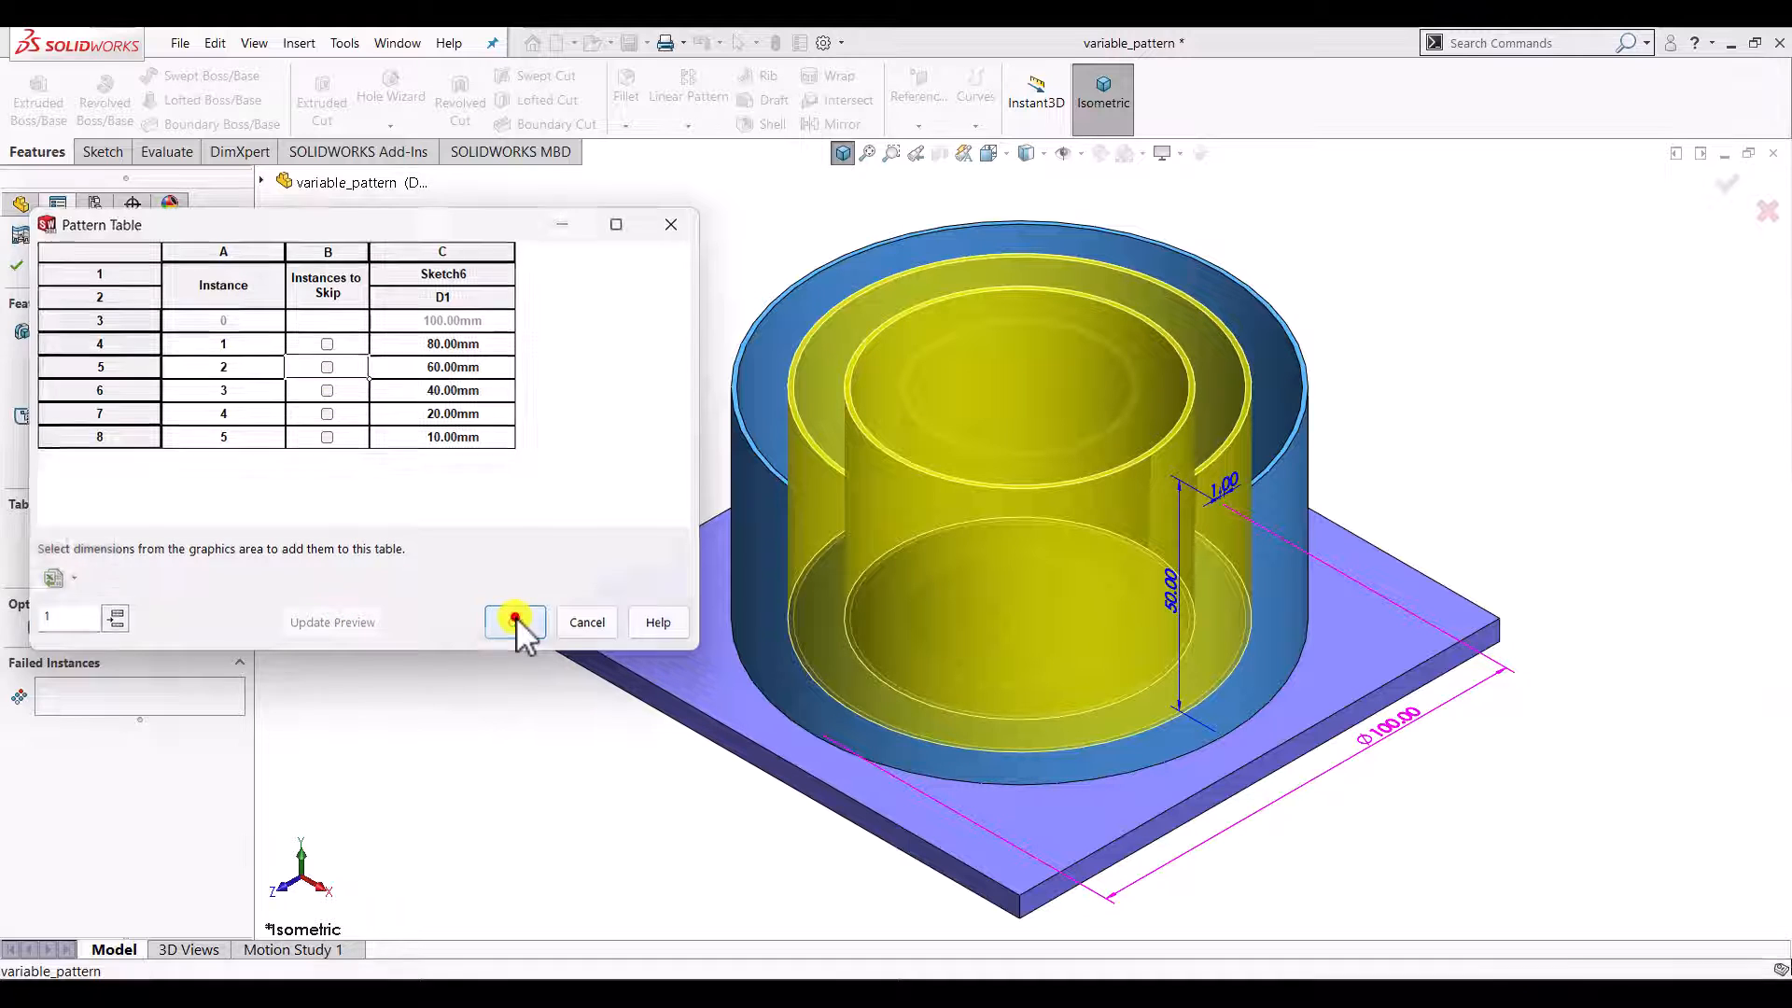
{"action": "left_click", "coordinate": [518, 498]}
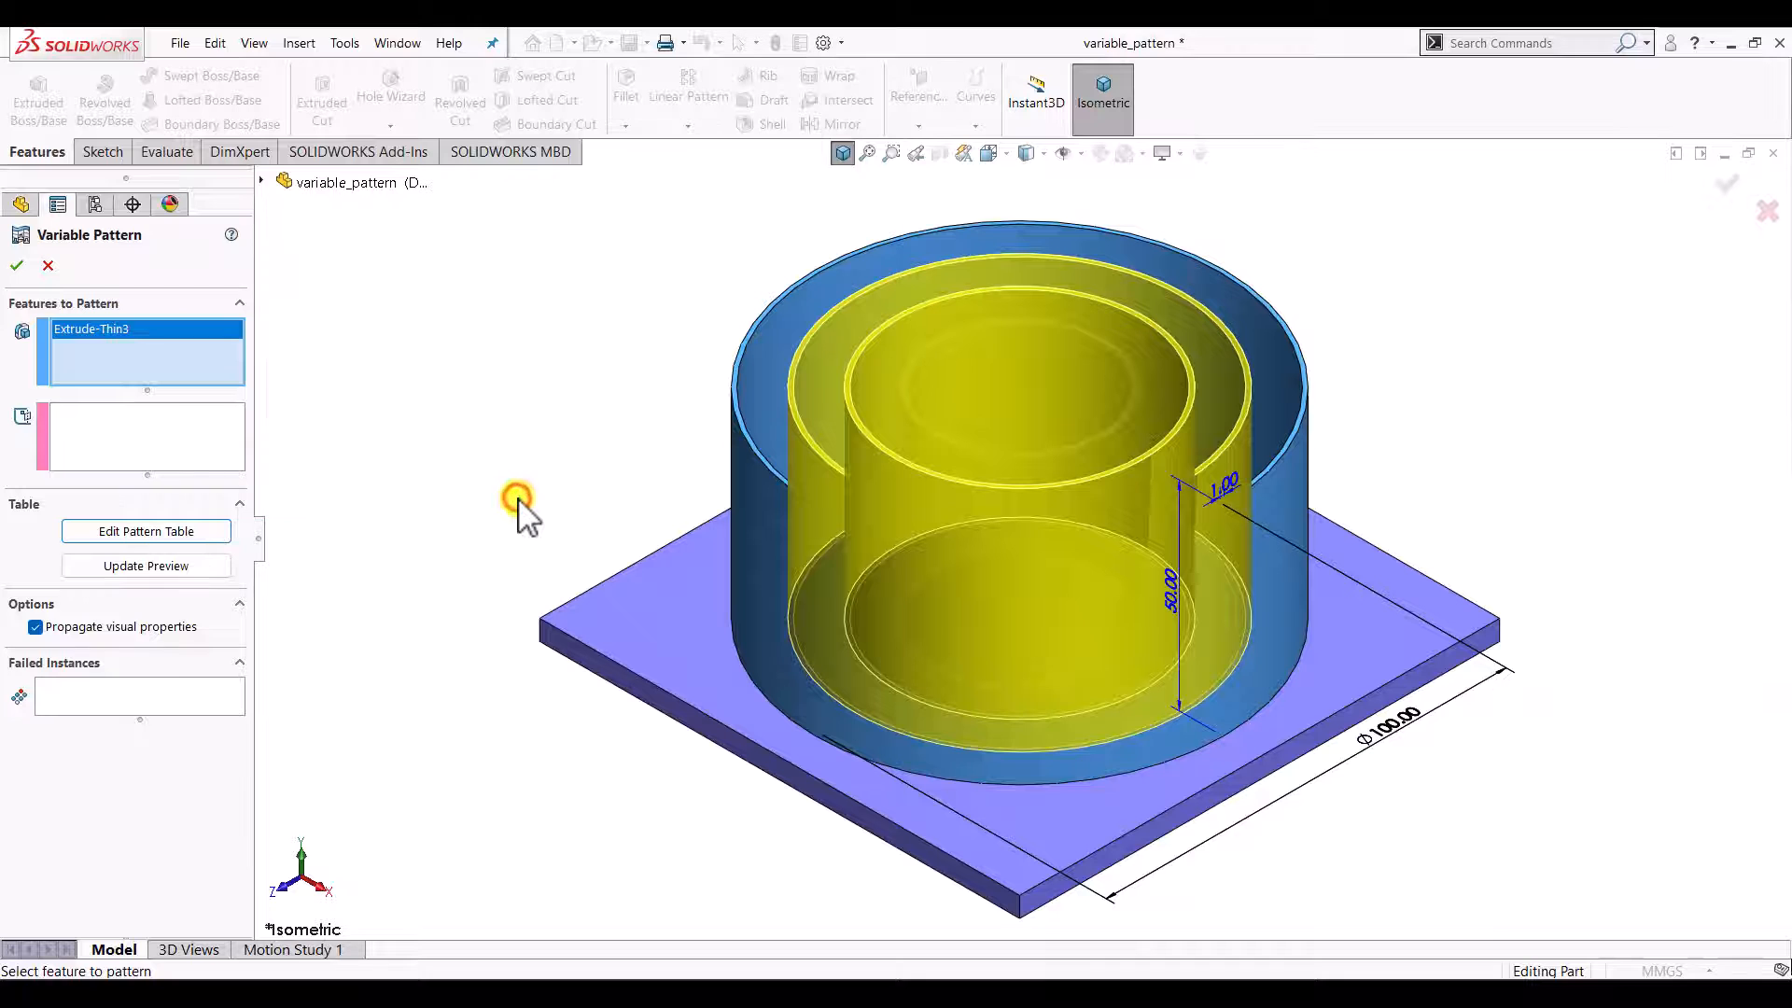
{"action": "left_click", "coordinate": [23, 266]}
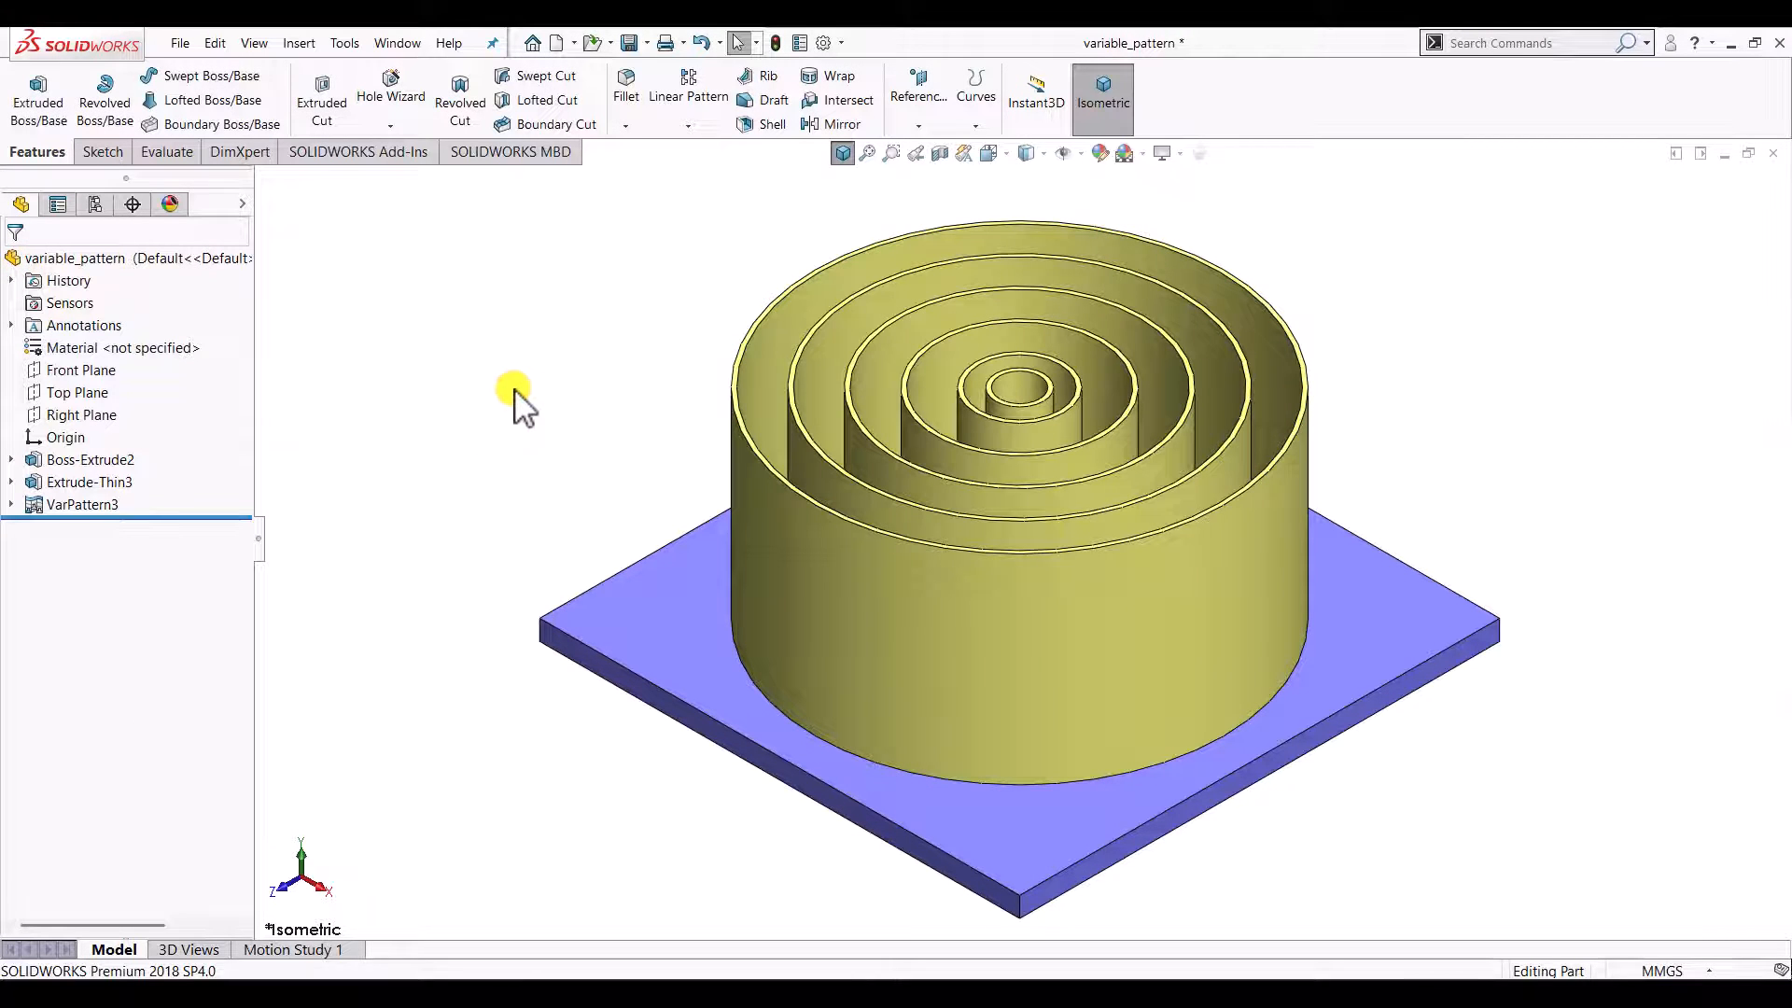
Expand the variable pattern's instances and set the diameter of VarInstance2 to 65 mm
{"action": "left_click", "coordinate": [11, 506]}
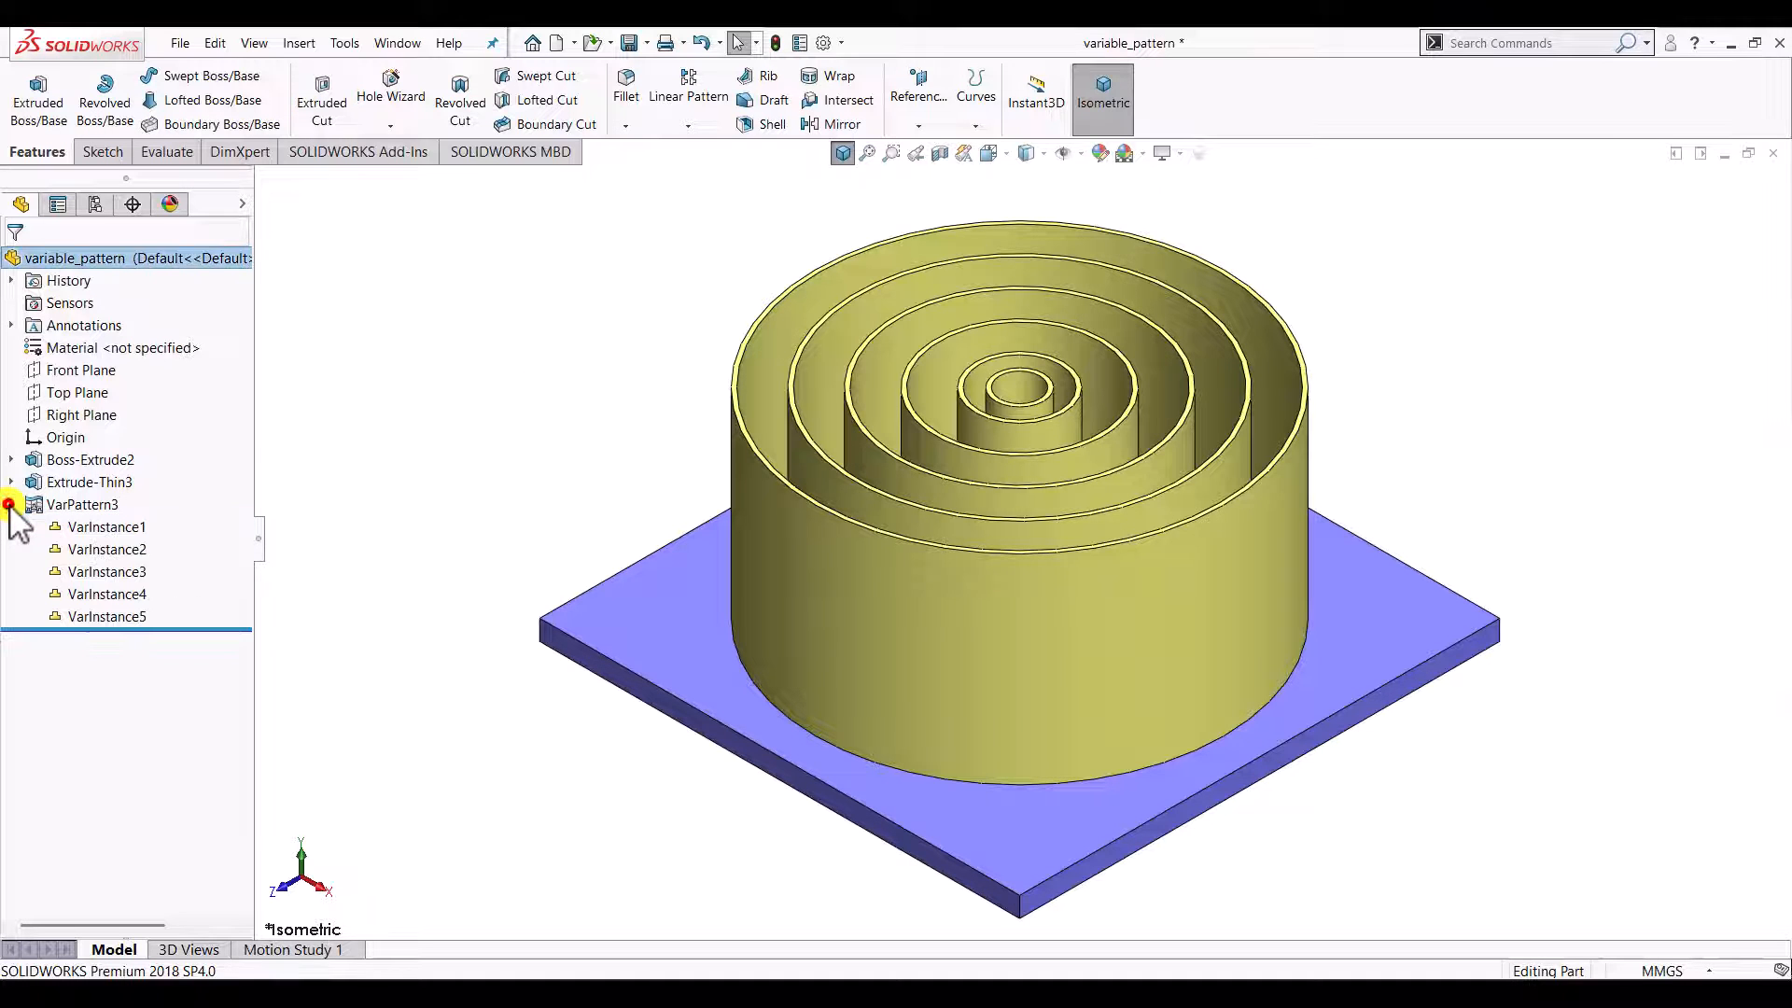
{"action": "left_click", "coordinate": [109, 549]}
{"action": "left_click", "coordinate": [109, 549]}
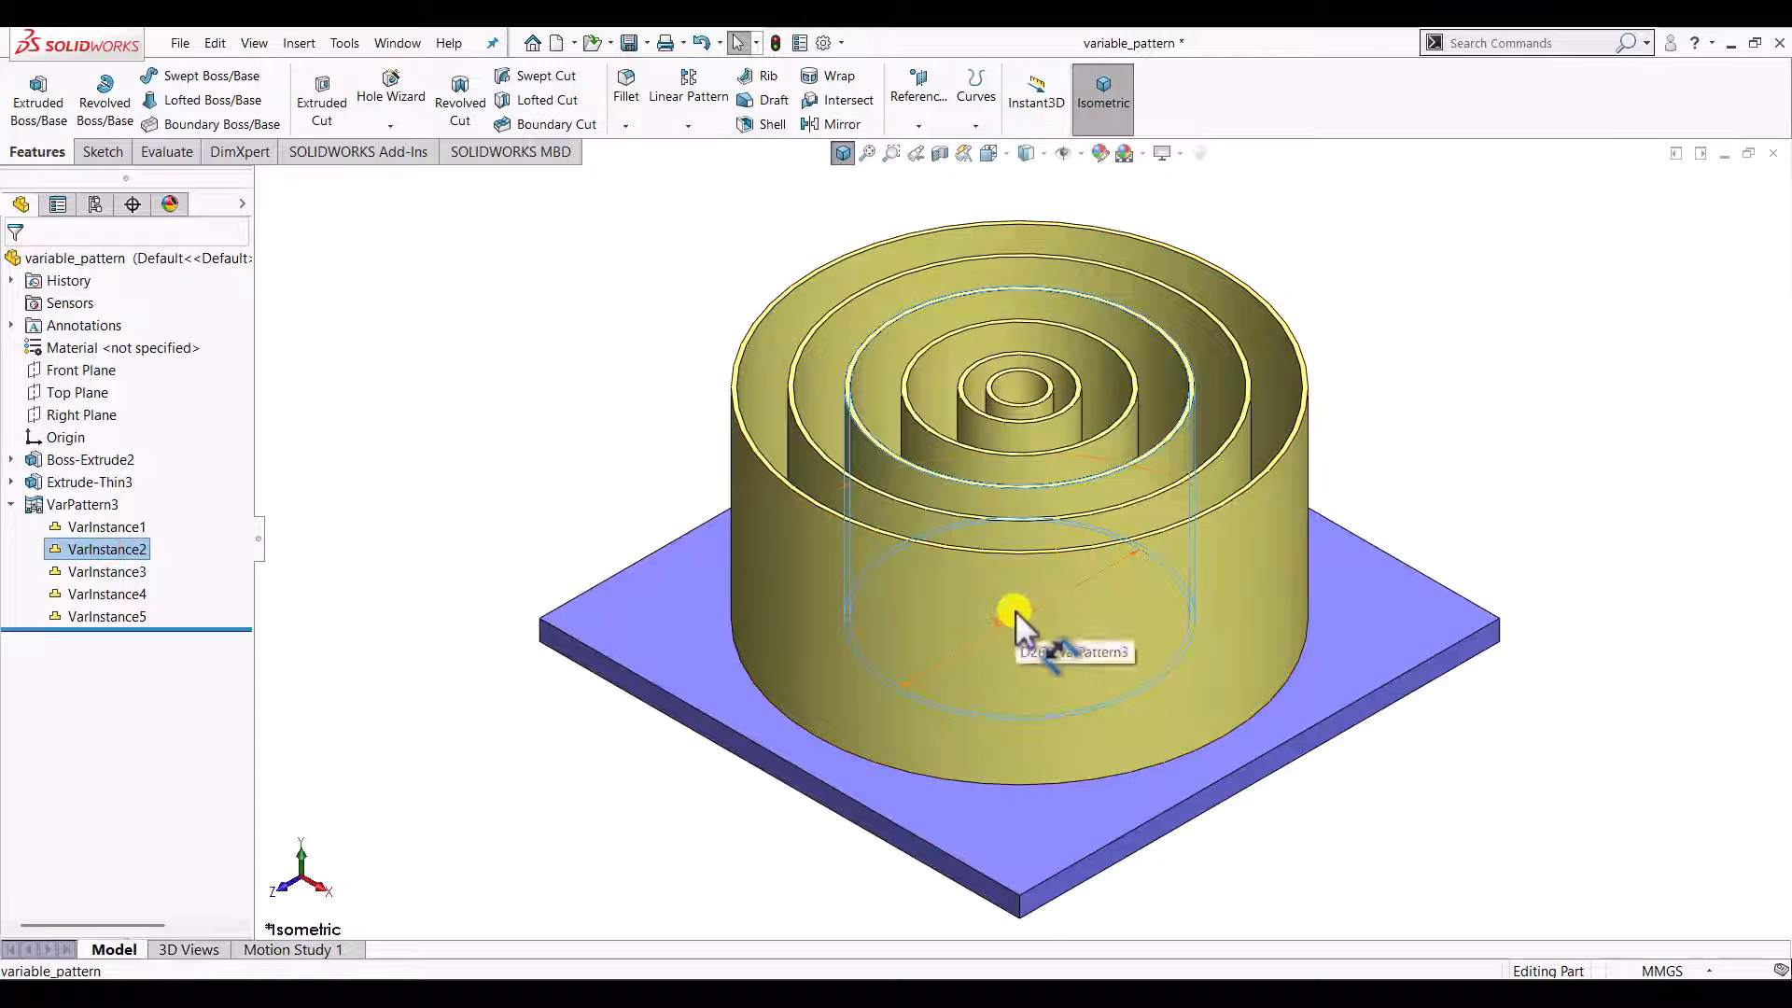
{"action": "double_click", "coordinate": [1016, 611]}
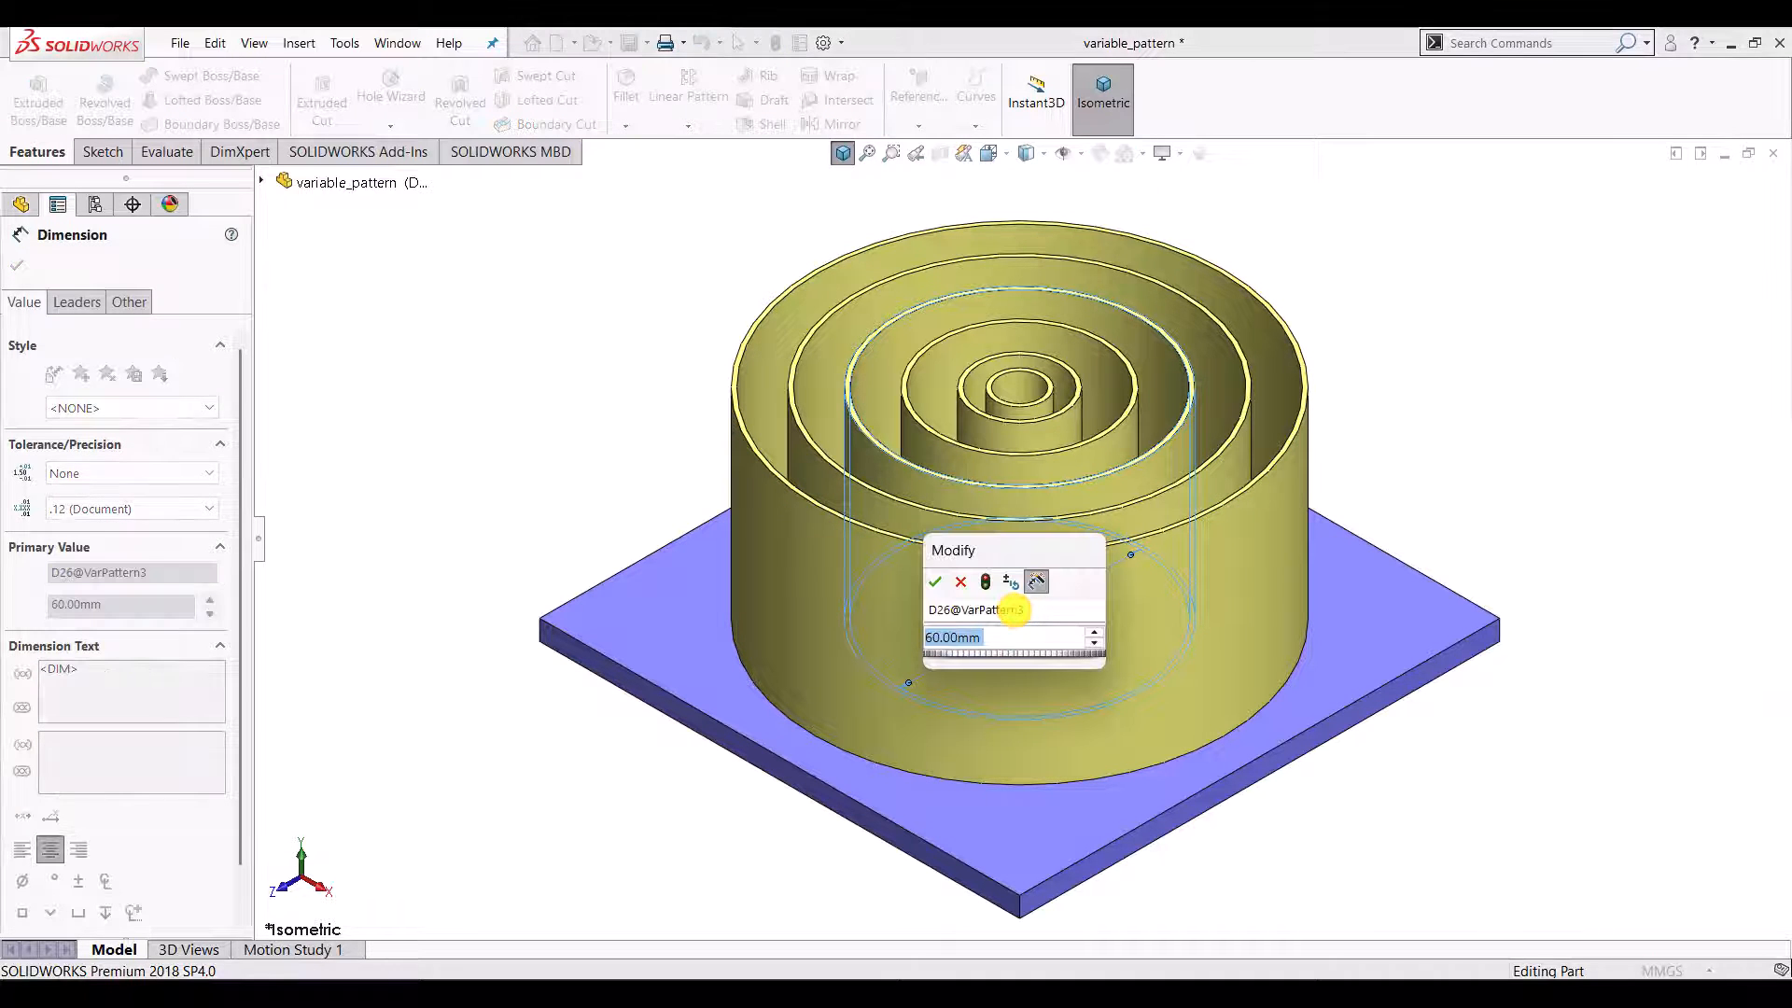
{"action": "type", "text": "65"}
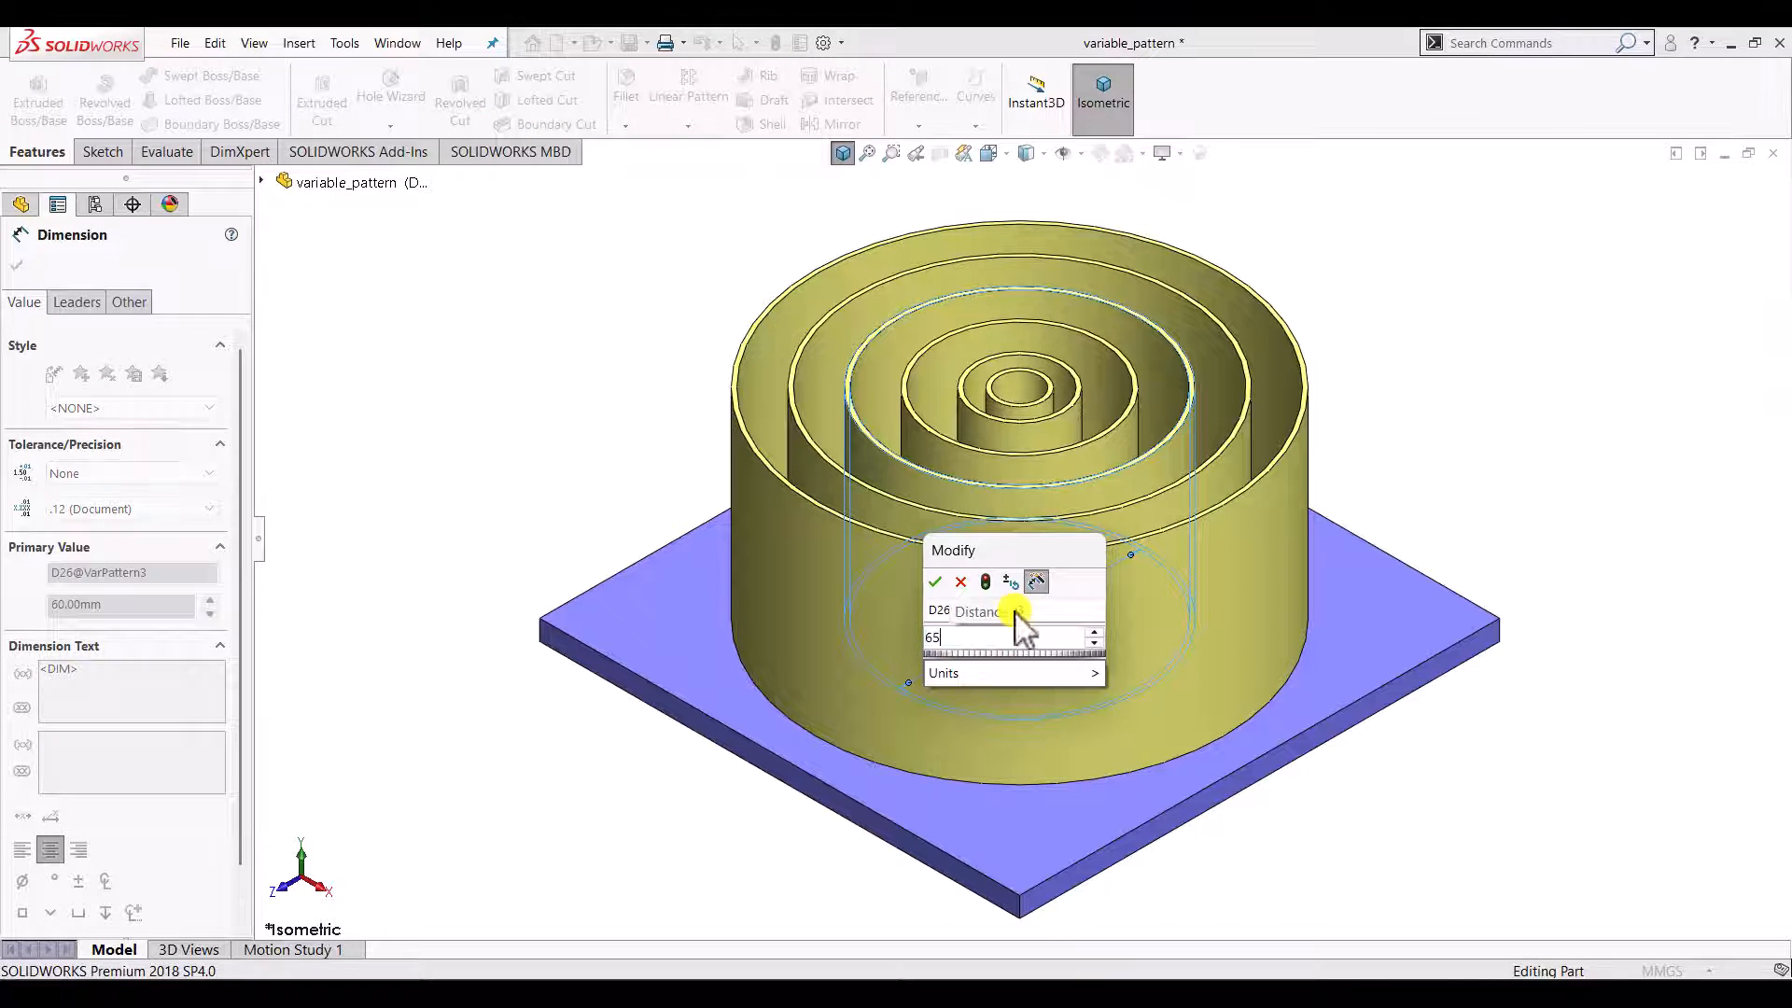
{"action": "left_click", "coordinate": [936, 584]}
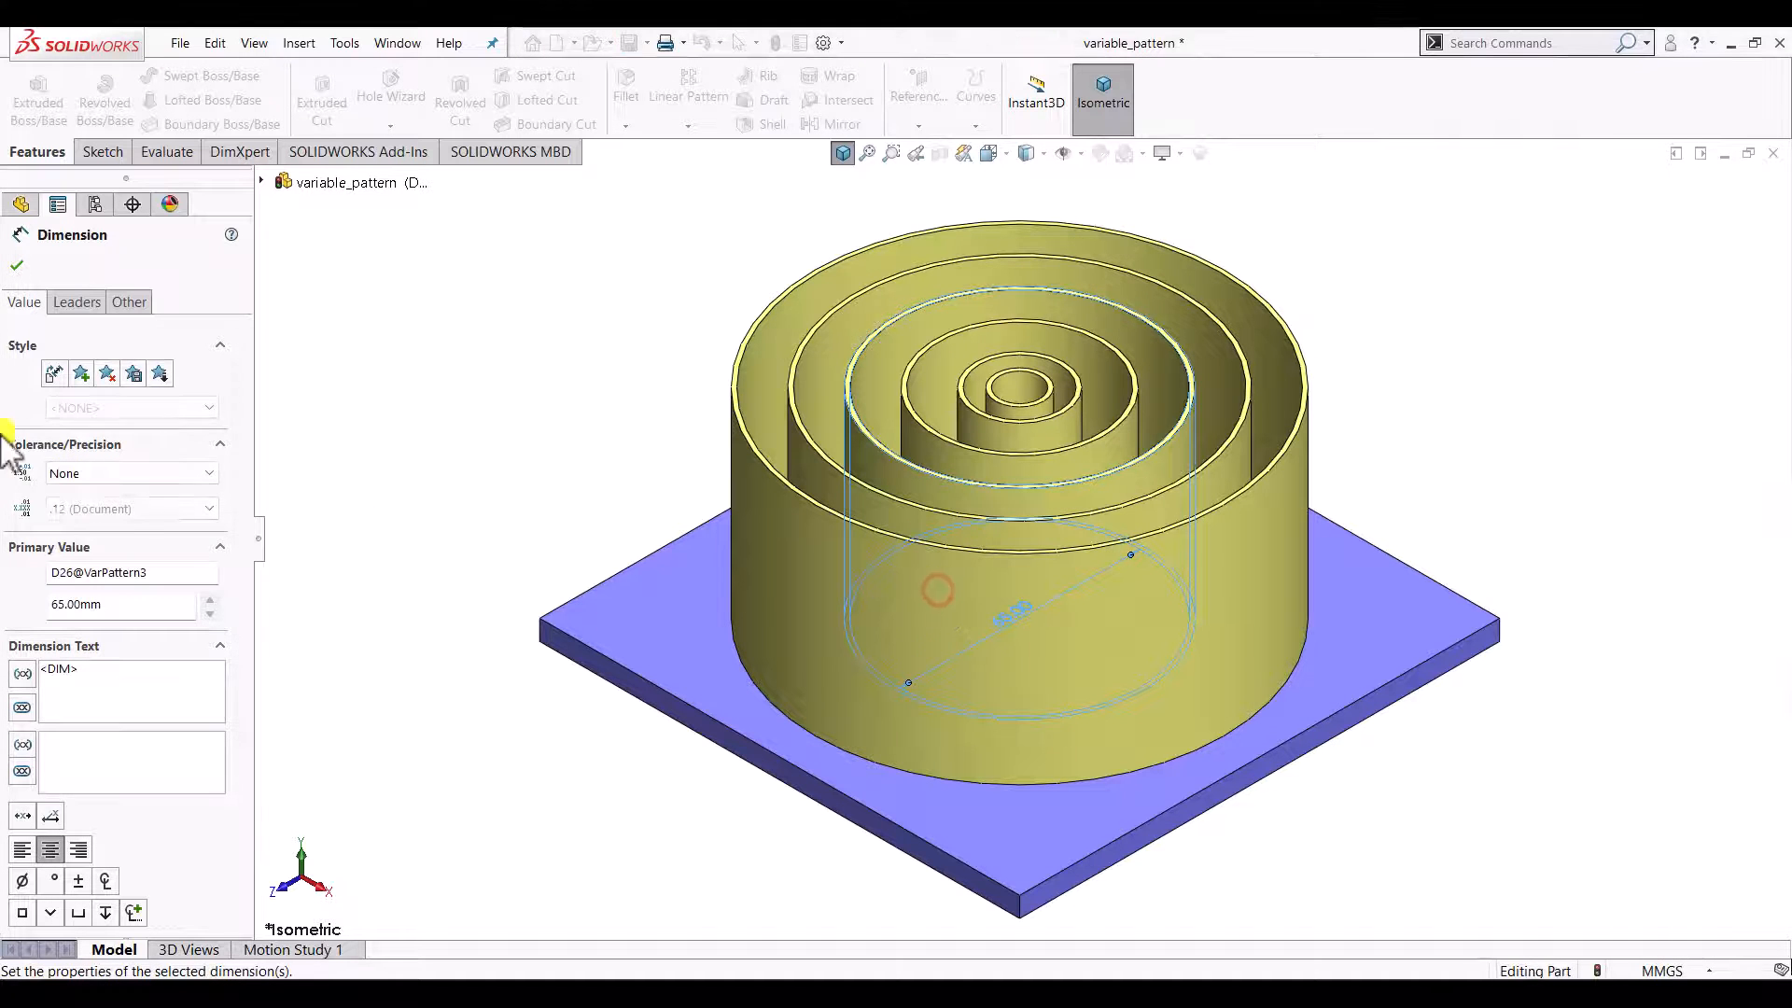
{"action": "left_click", "coordinate": [14, 270]}
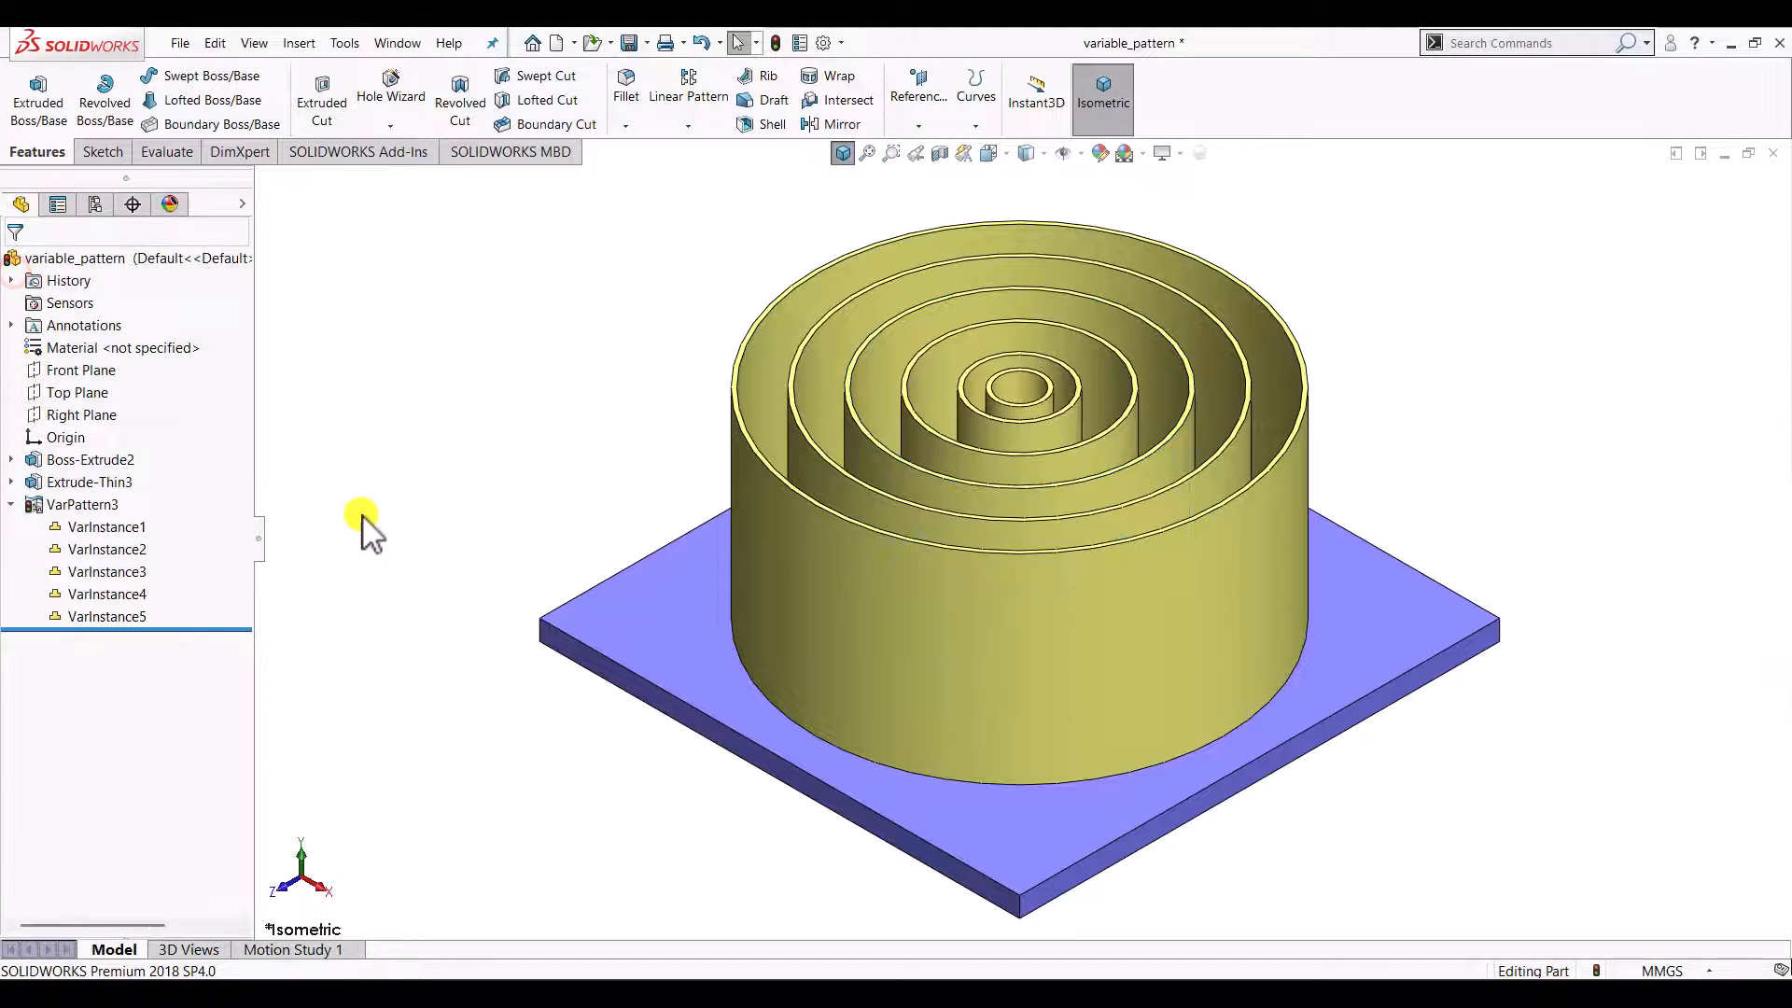
Suppress VarInstance3 of the variable pattern
{"action": "left_click", "coordinate": [106, 572]}
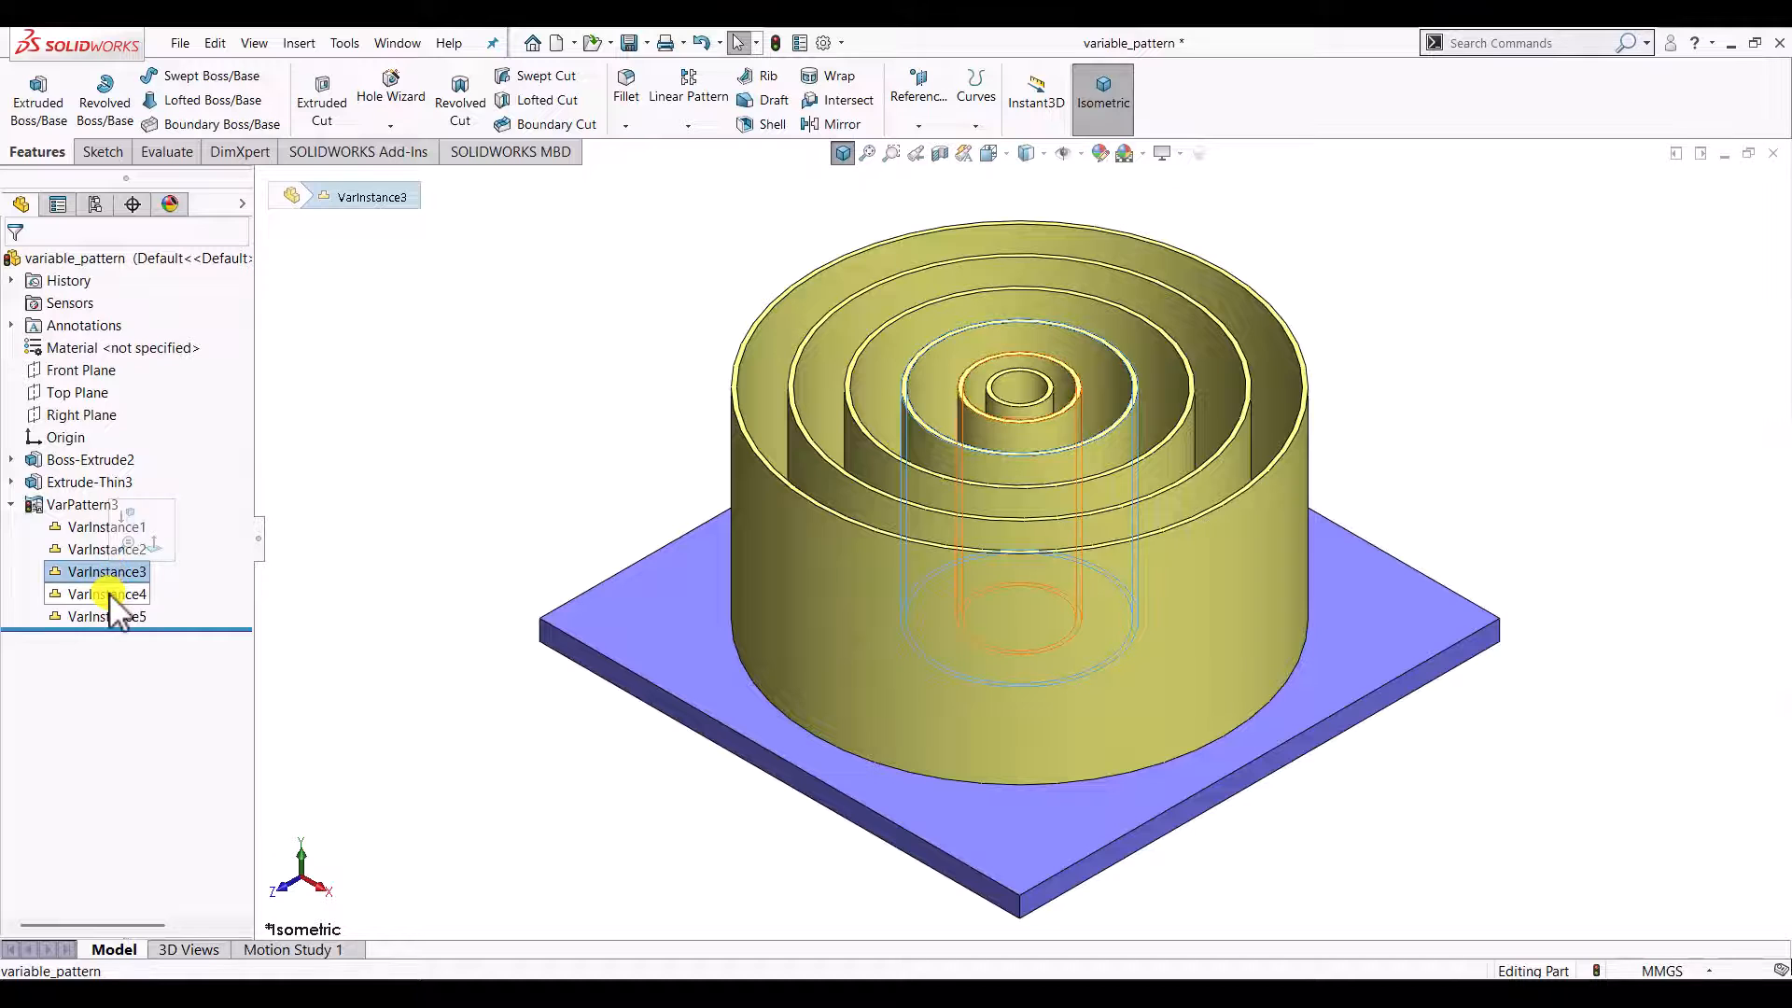
{"action": "left_click", "coordinate": [108, 593]}
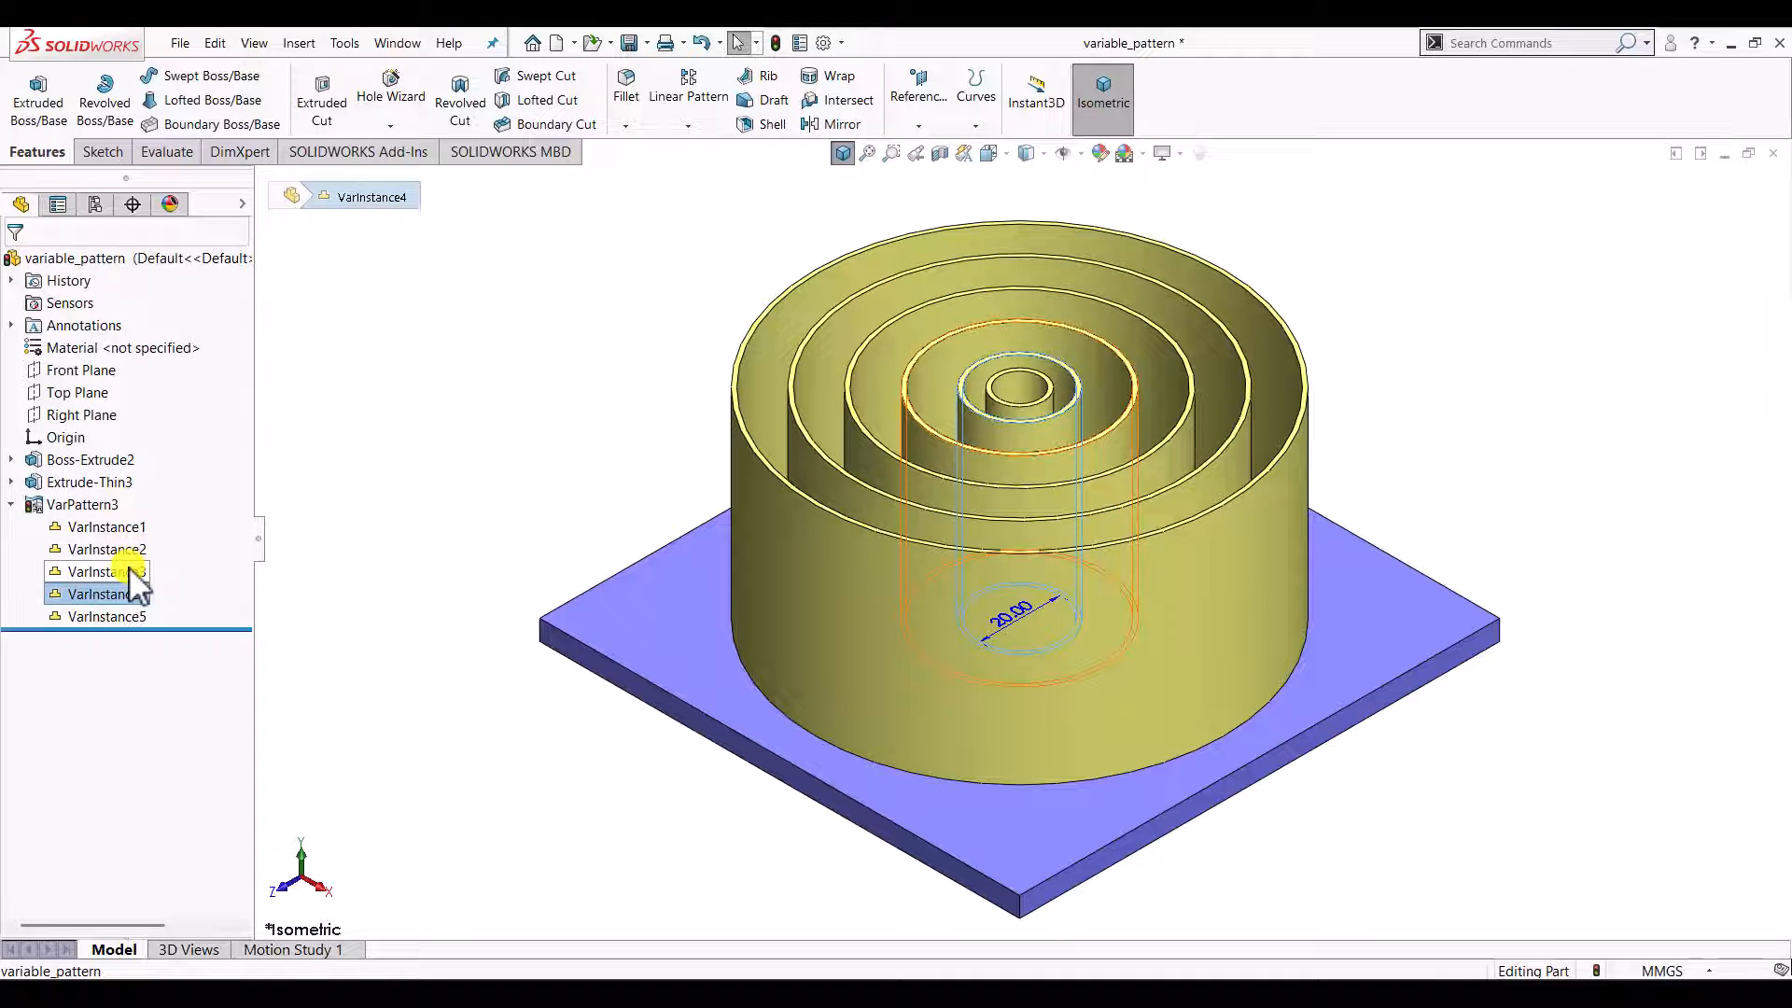
{"action": "left_click", "coordinate": [121, 572]}
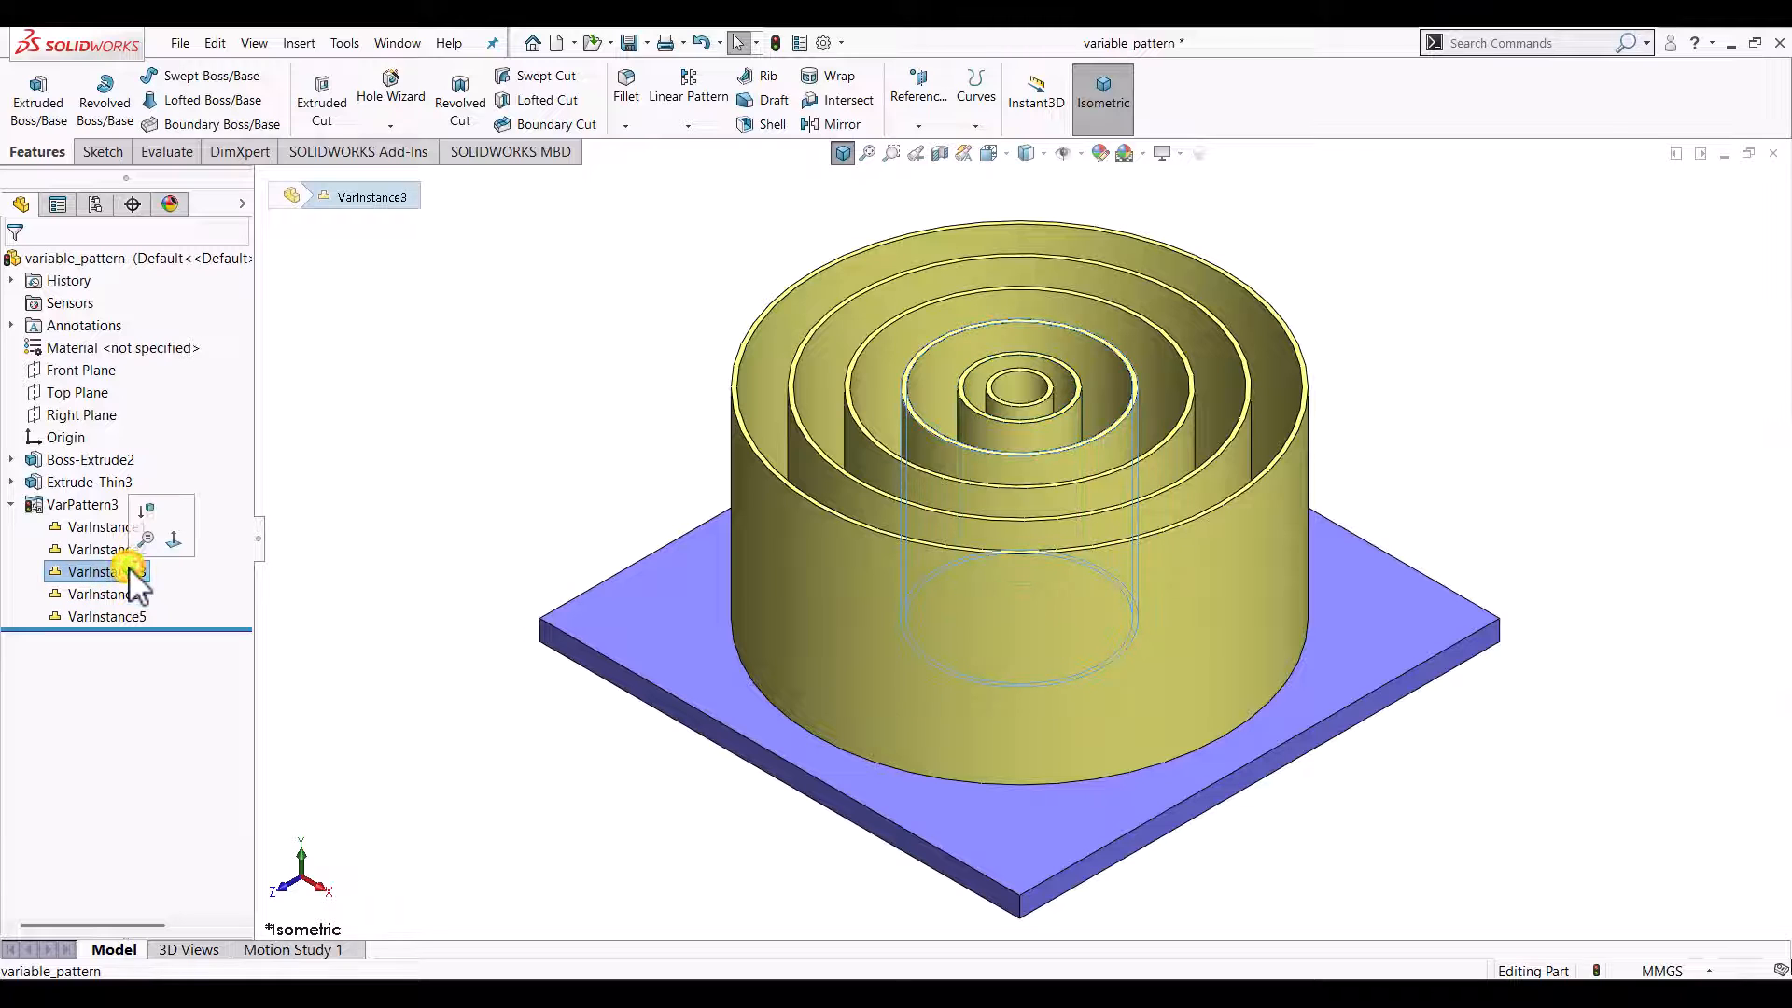
{"action": "left_click", "coordinate": [148, 513]}
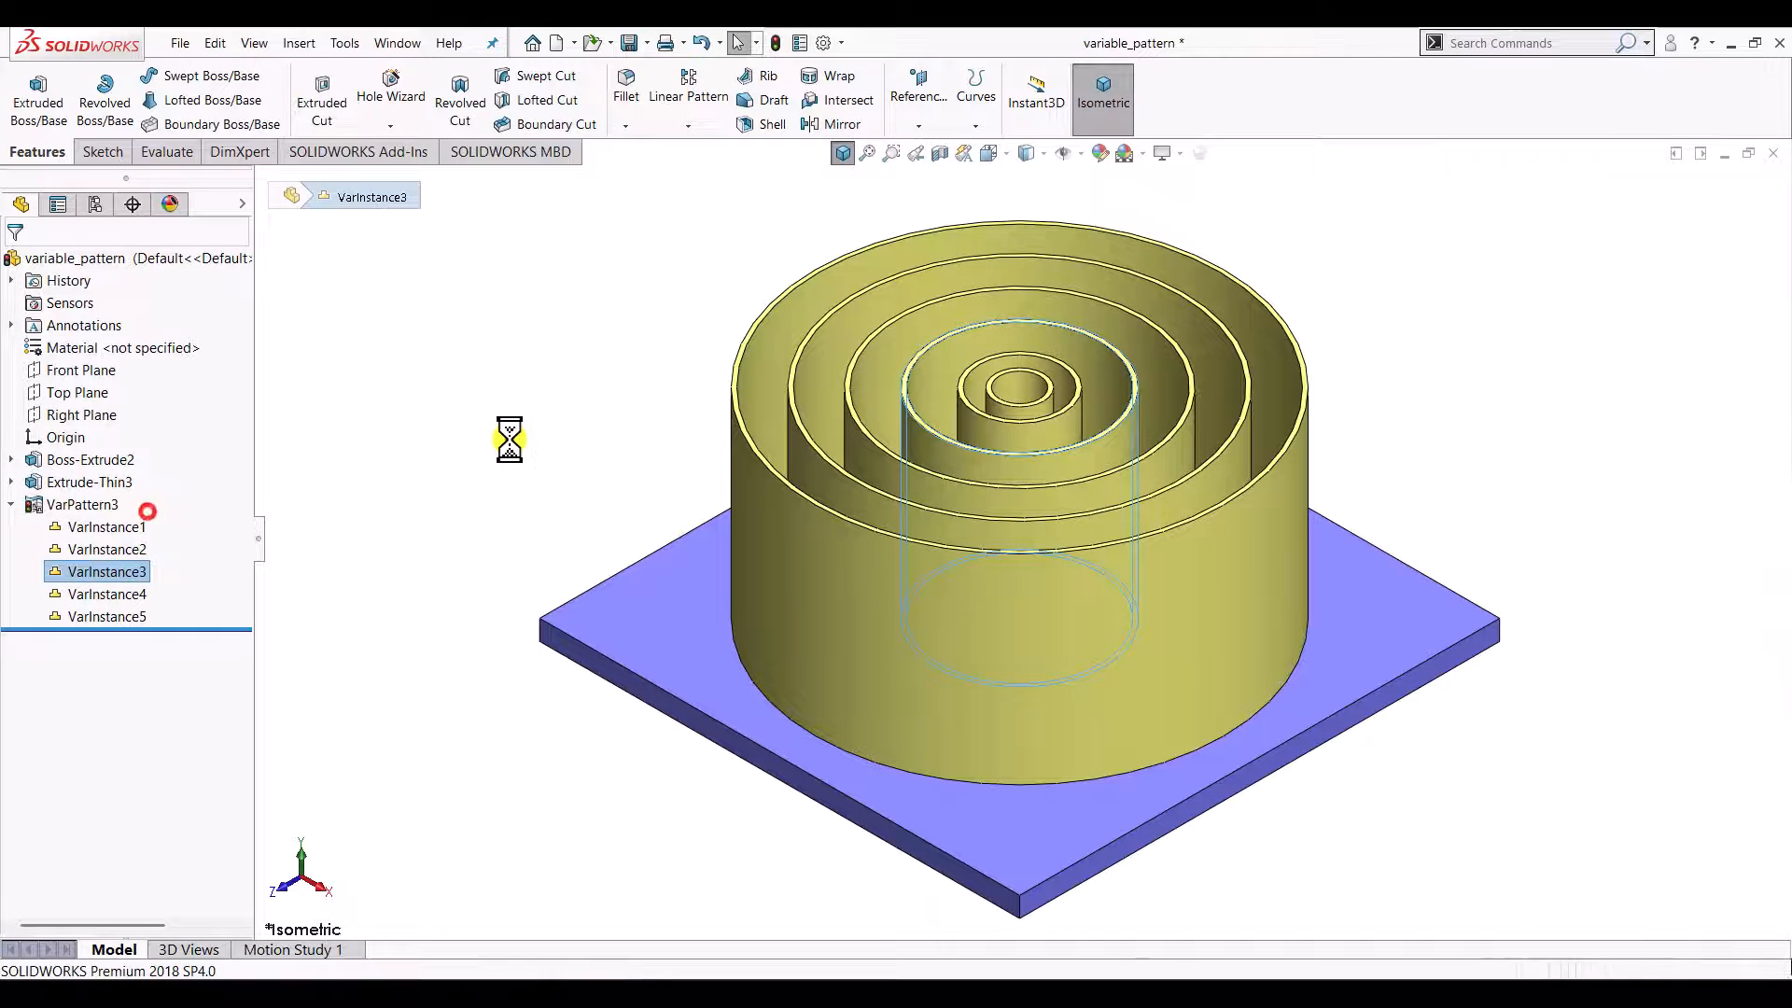